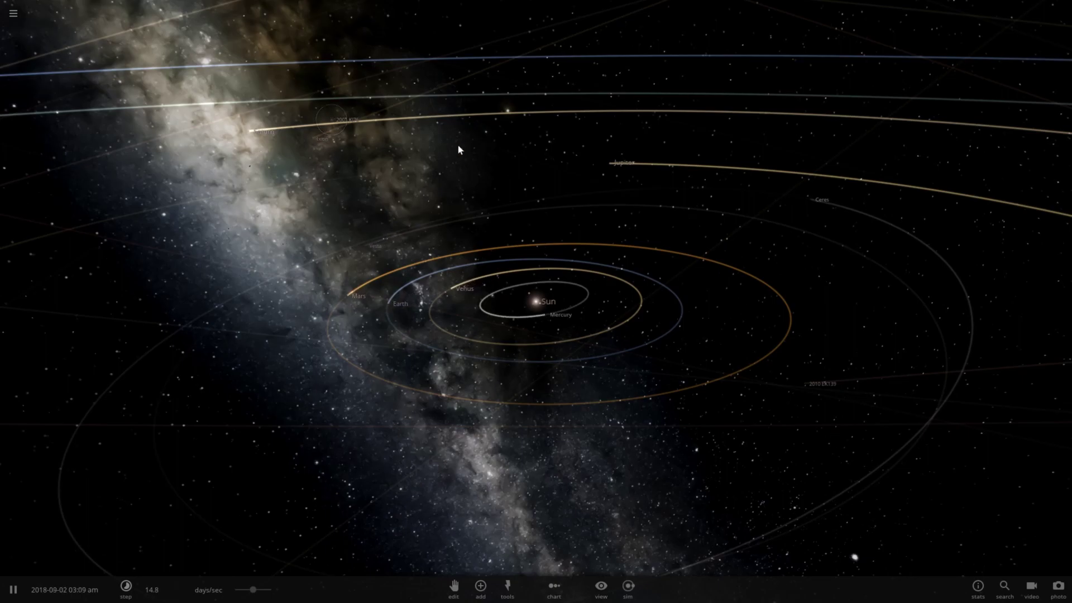
Step: Examine the Sun and the planets' orbits from near the inner planets out to the distant dwarf planets
scroll(460, 157, "up", 5)
scroll(460, 158, "down", 5)
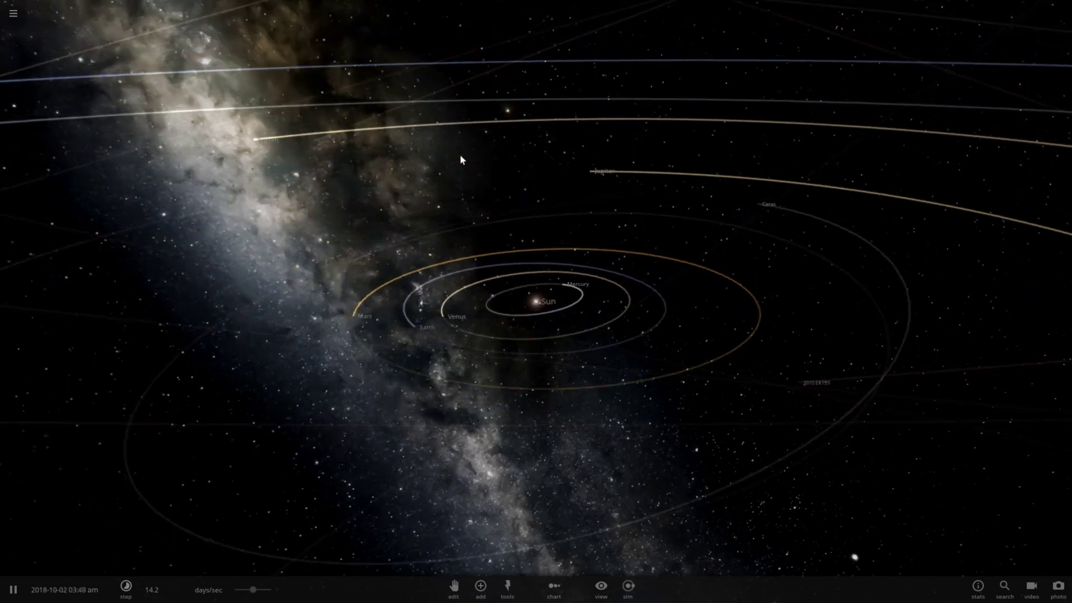
scroll(460, 154, "down", 5)
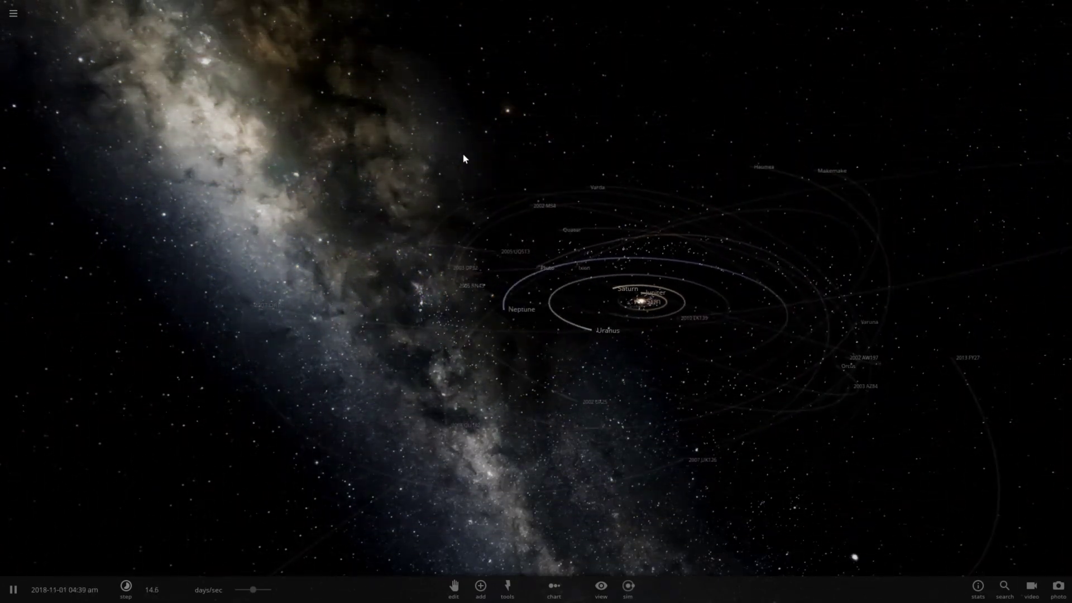
key("a")
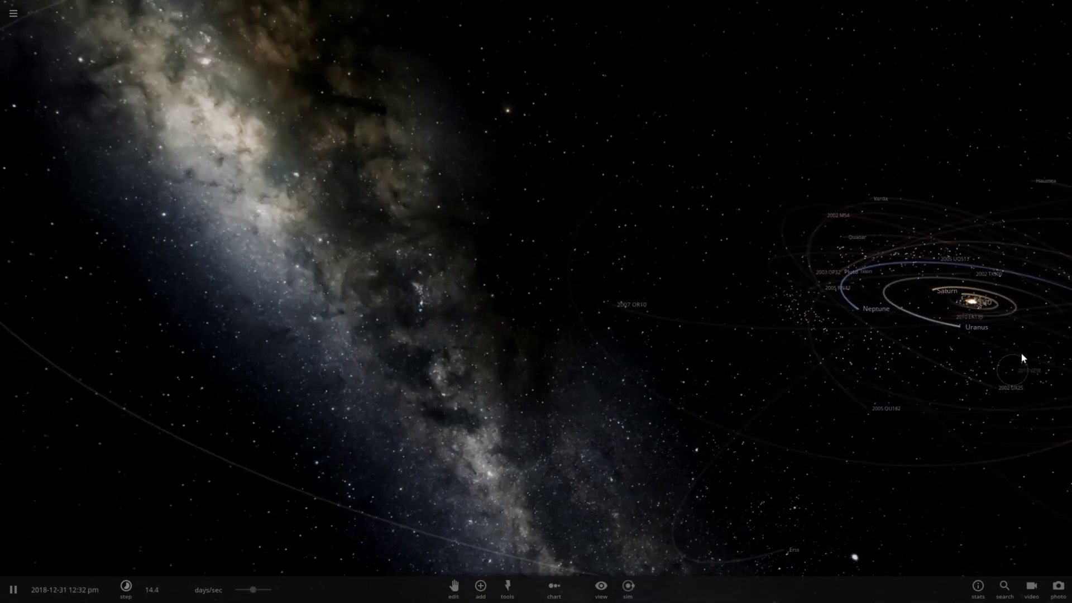
key("d")
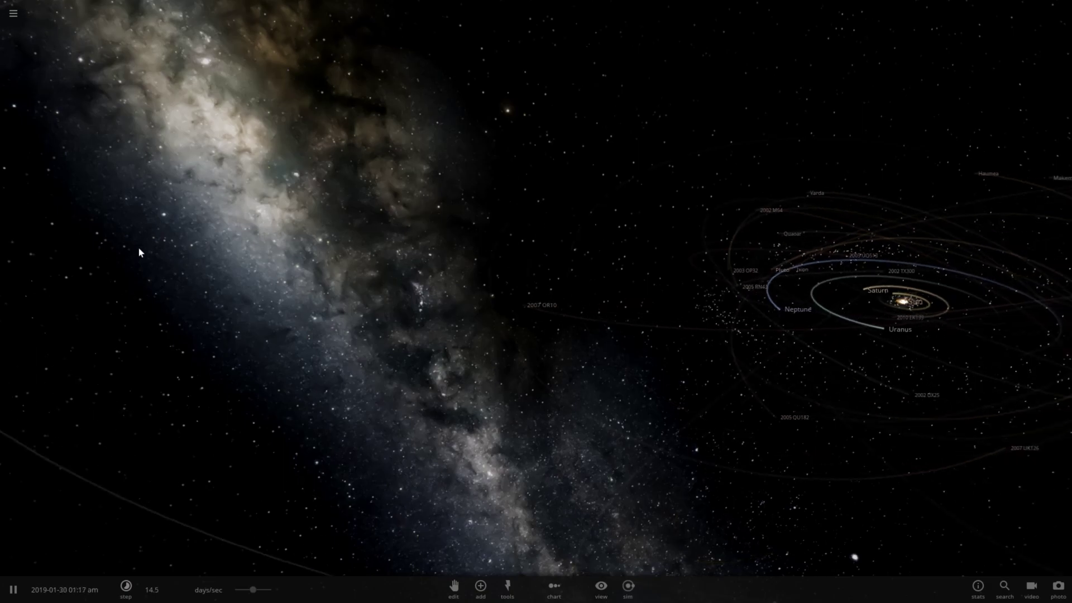
scroll(223, 256, "up", 3)
scroll(223, 257, "up", 5)
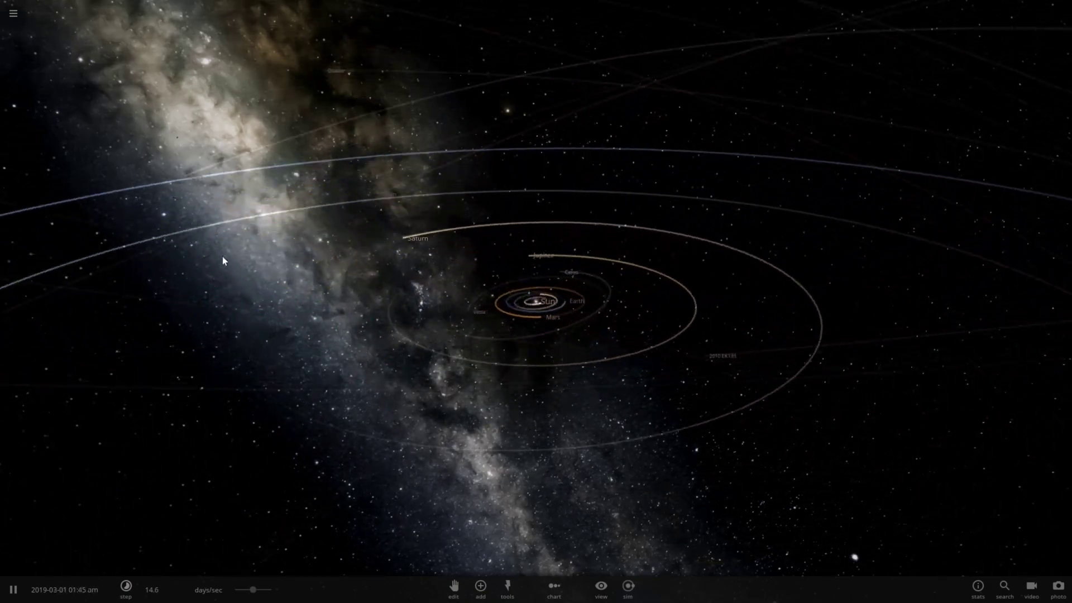
scroll(223, 260, "down", 5)
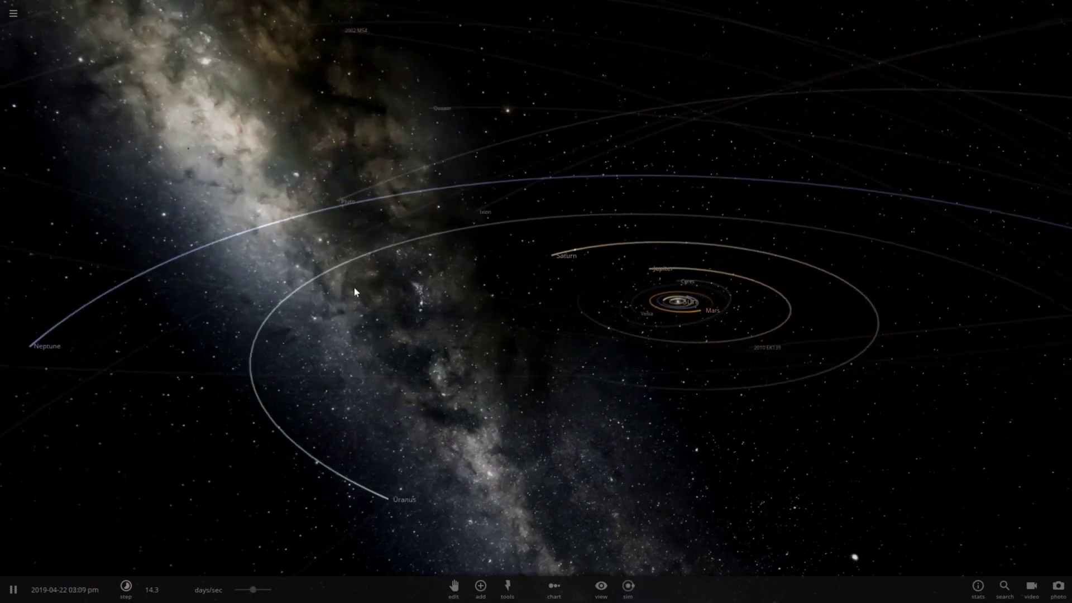
Step: Examine the solar system edge-on and from above, from the inner orbits out to the objects beyond Neptune
left_click_drag(354, 288, 665, 474)
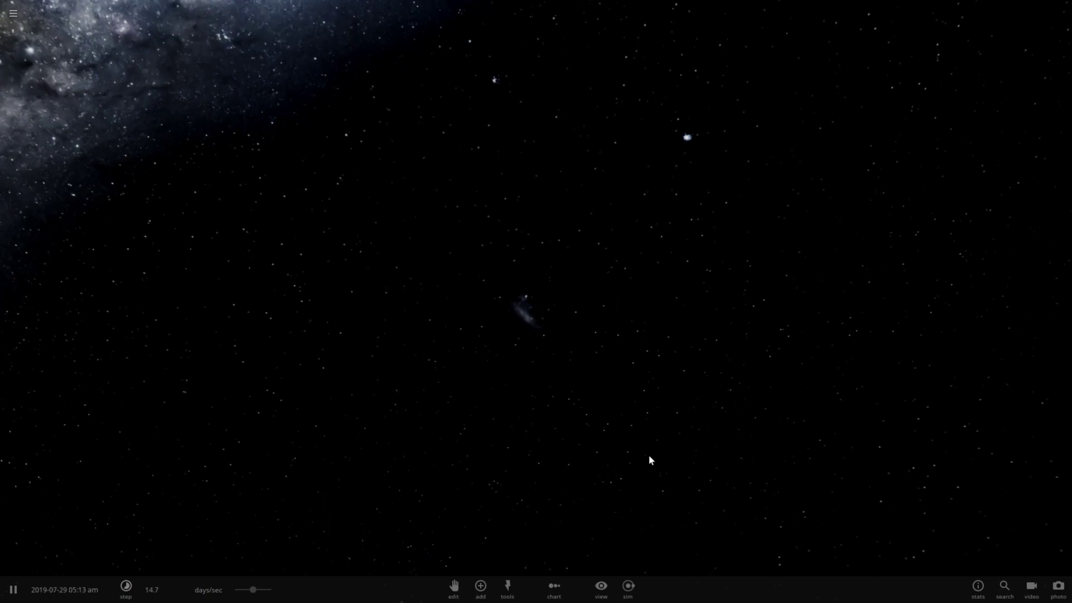
left_click_drag(354, 284, 786, 553)
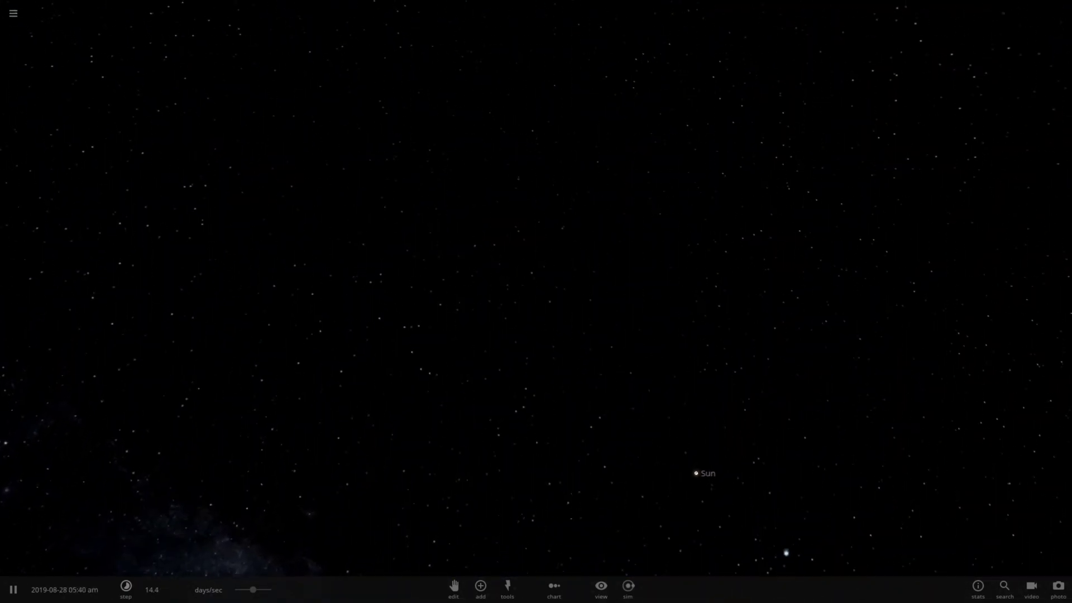
left_click_drag(394, 153, 478, 406)
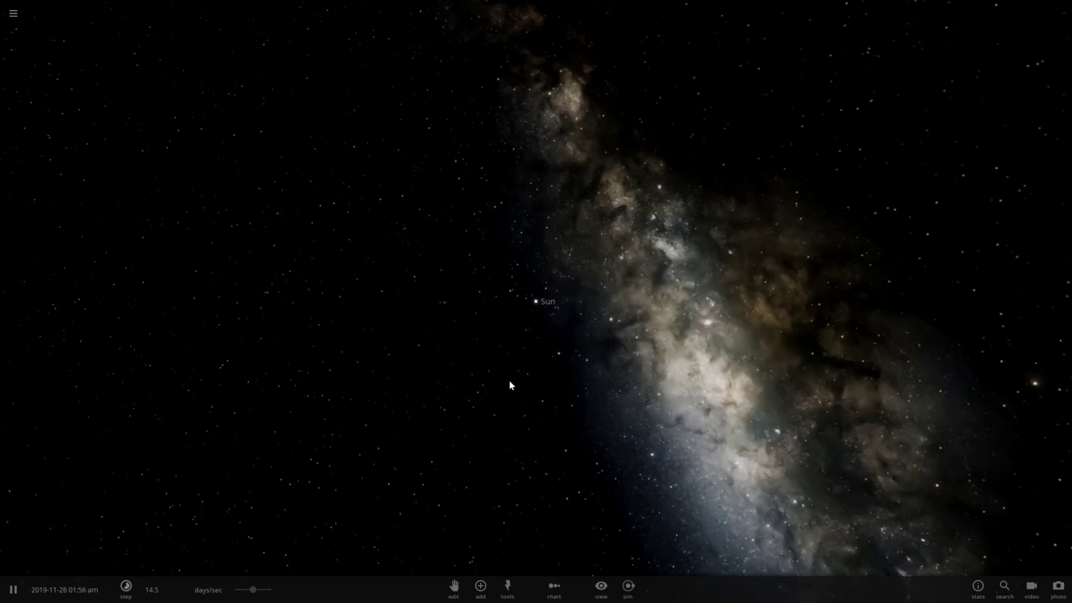
scroll(510, 382, "up", 5)
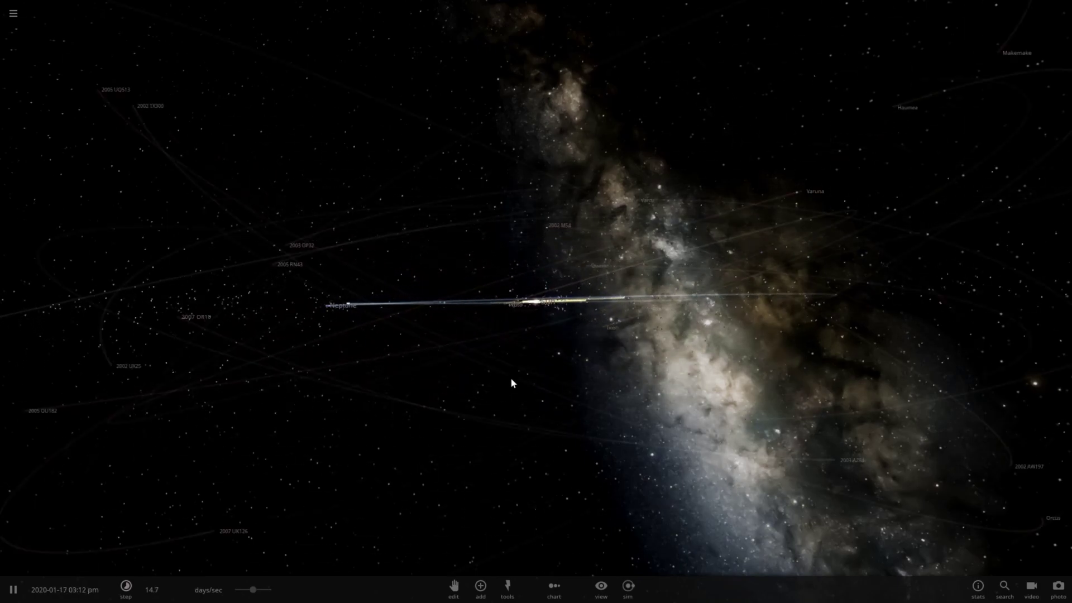
scroll(512, 383, "up", 10)
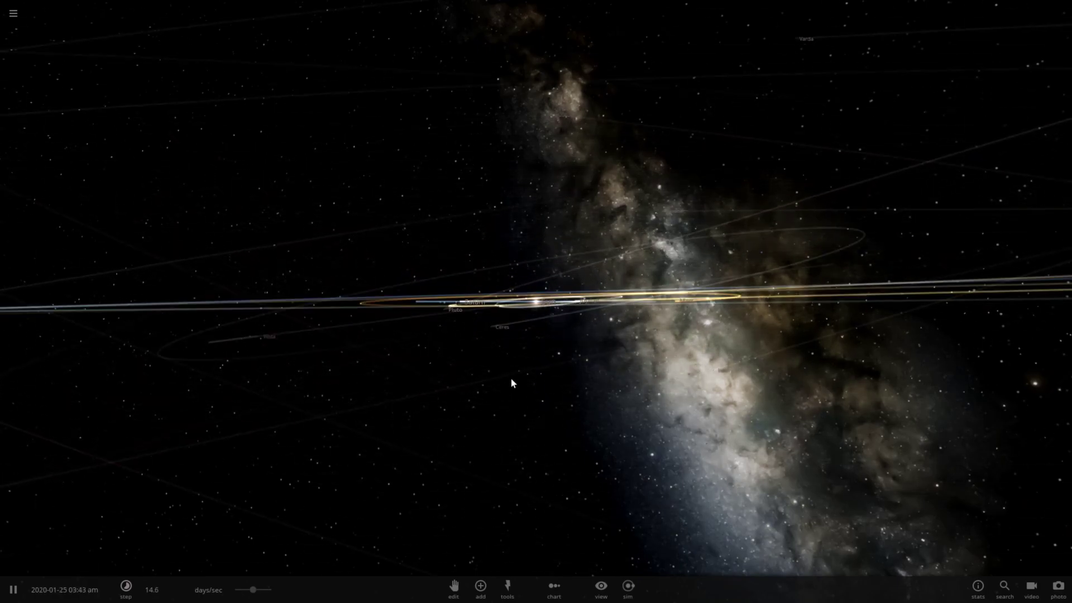
scroll(522, 434, "down", 10)
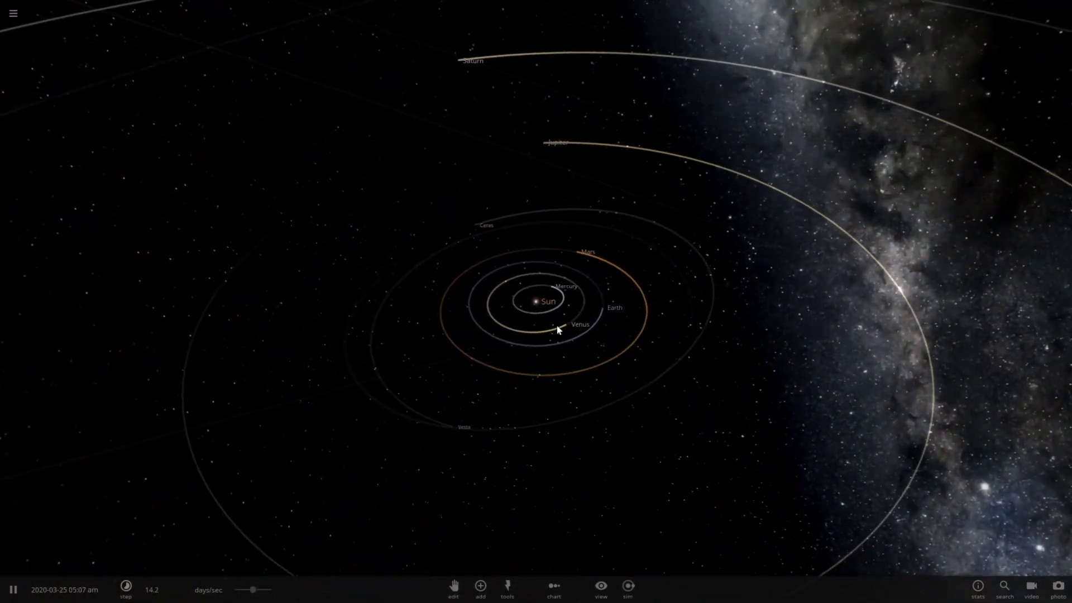
scroll(562, 346, "down", 10)
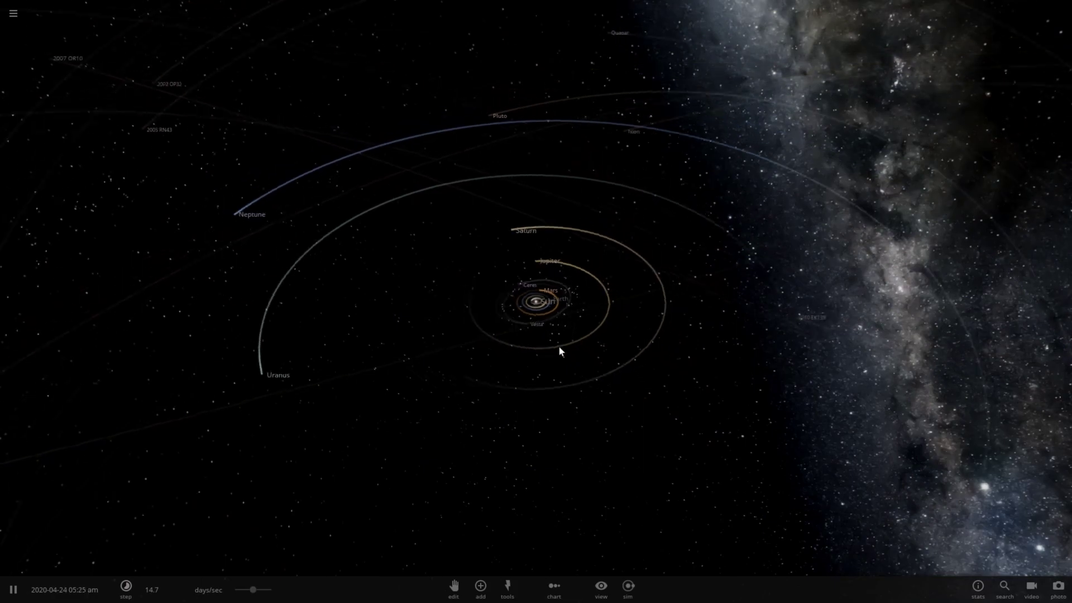
left_click_drag(551, 367, 550, 349)
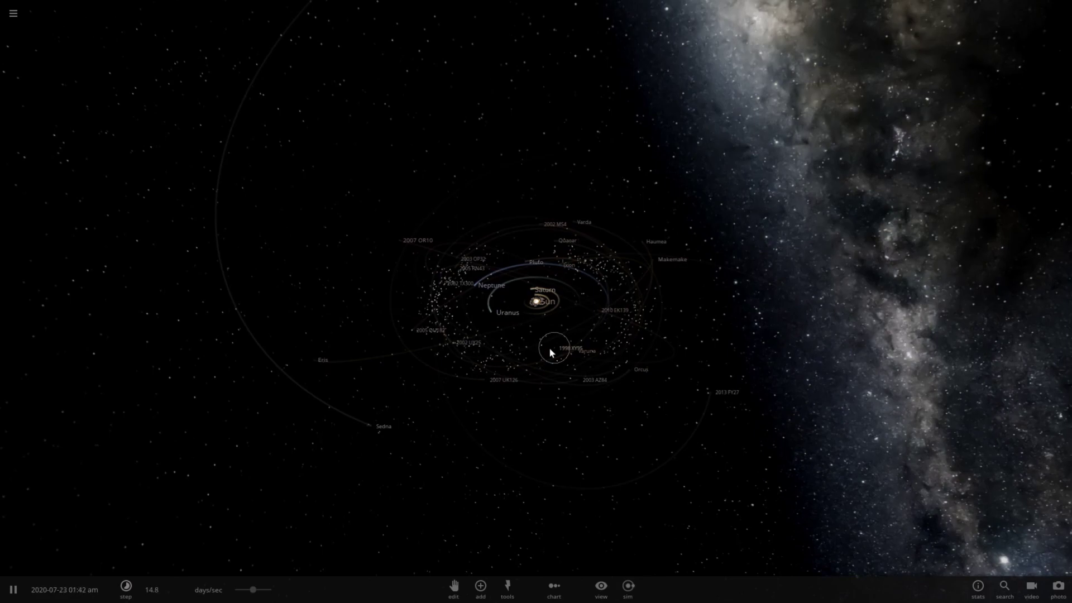
scroll(550, 348, "up", 4)
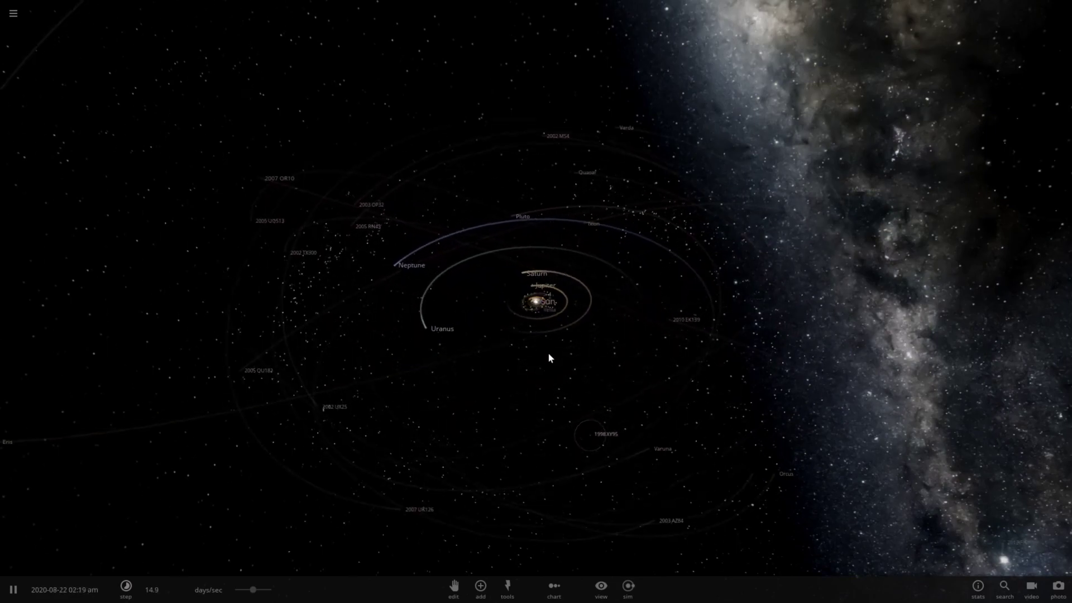
left_click_drag(548, 352, 544, 320)
left_click_drag(551, 369, 658, 324)
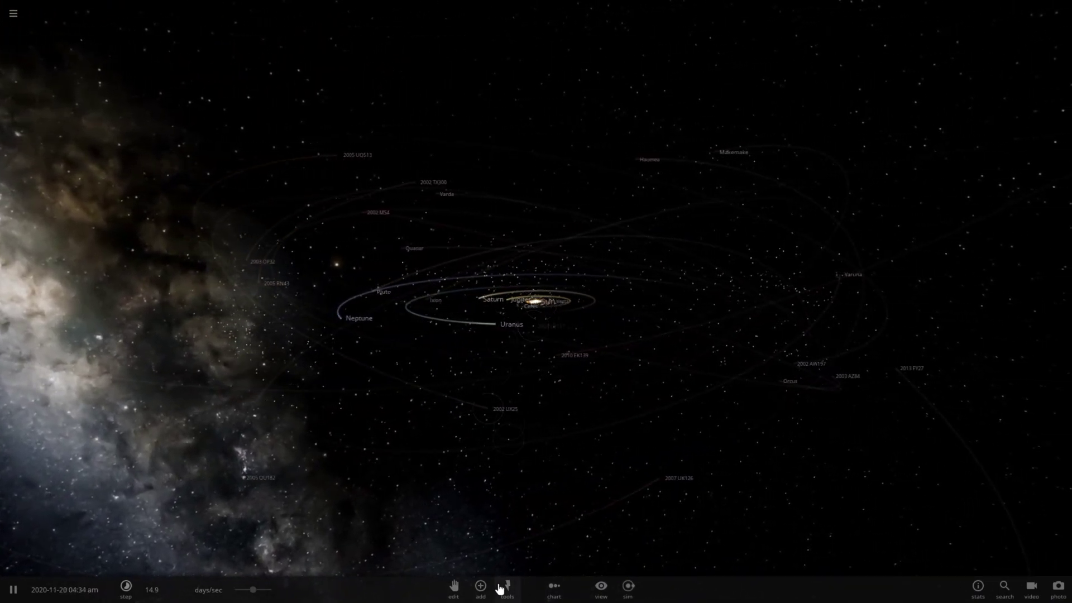
Step: Open the catalogue of objects to add and browse its planets, moons, novelty objects and stars
left_click(488, 599)
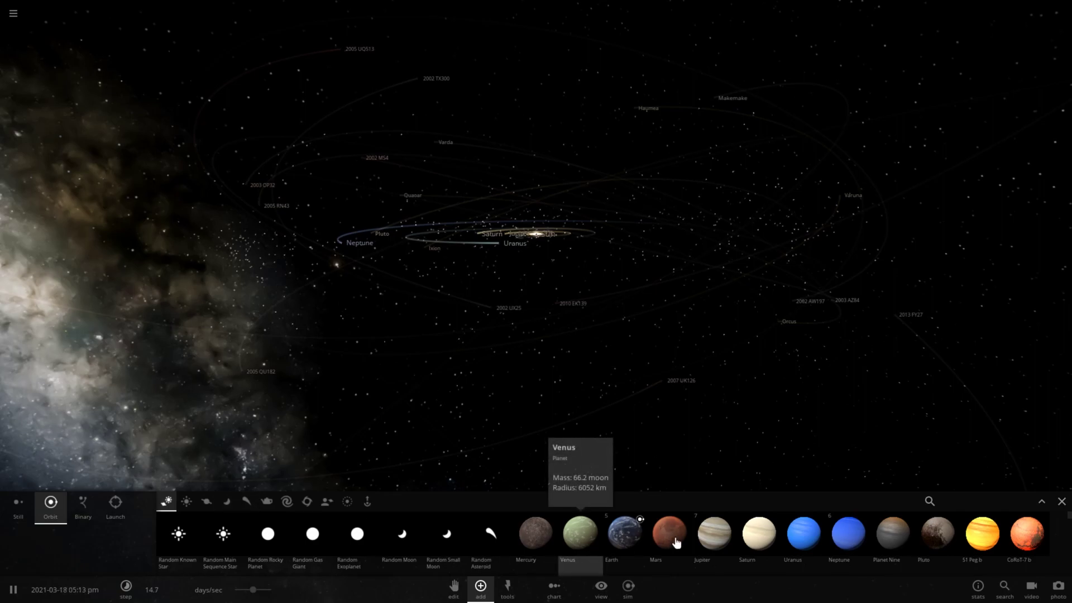
scroll(795, 539, "down", 10)
scroll(795, 538, "up", 2)
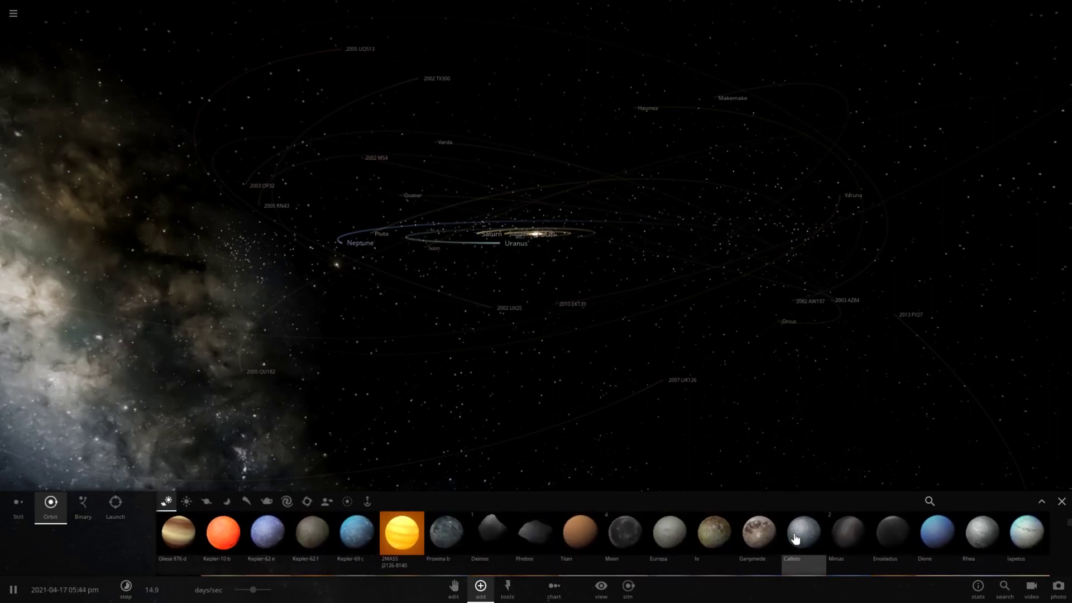
scroll(795, 537, "down", 4)
scroll(795, 538, "up", 4)
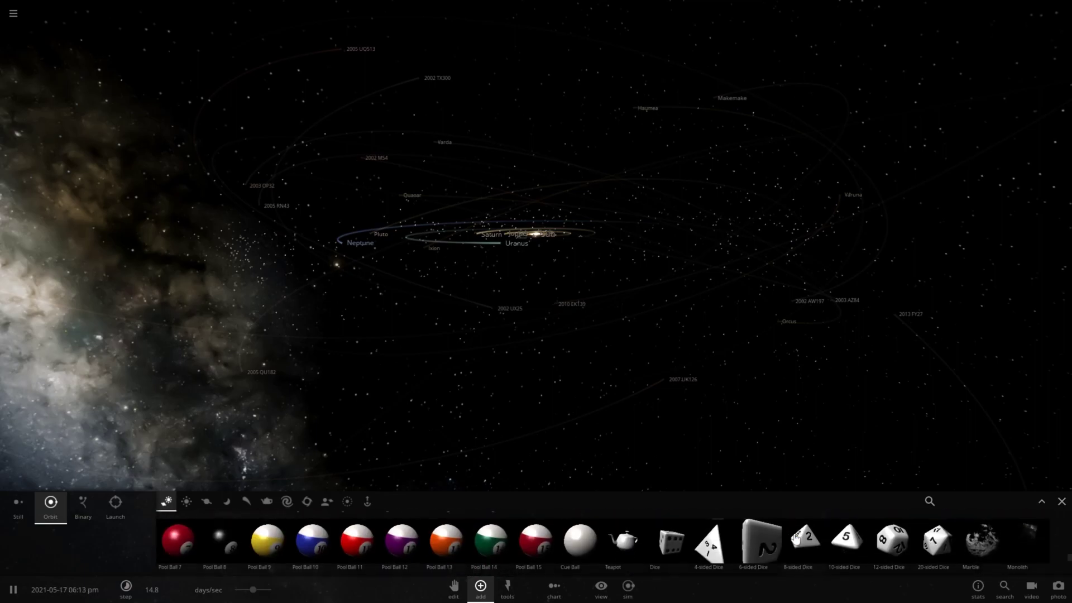
scroll(711, 546, "down", 3)
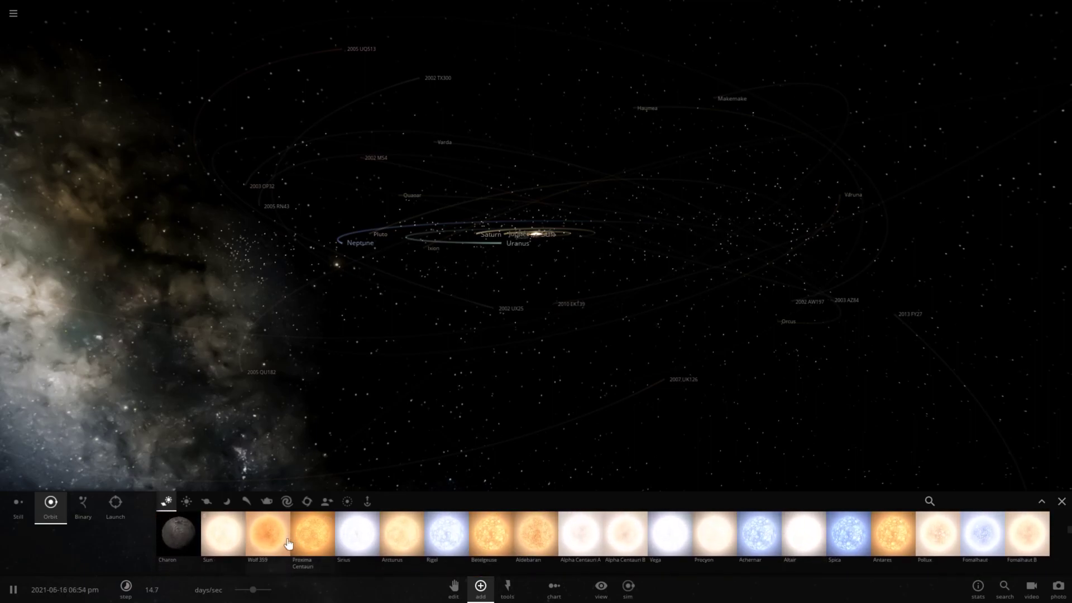
scroll(287, 543, "up", 3)
scroll(287, 544, "down", 3)
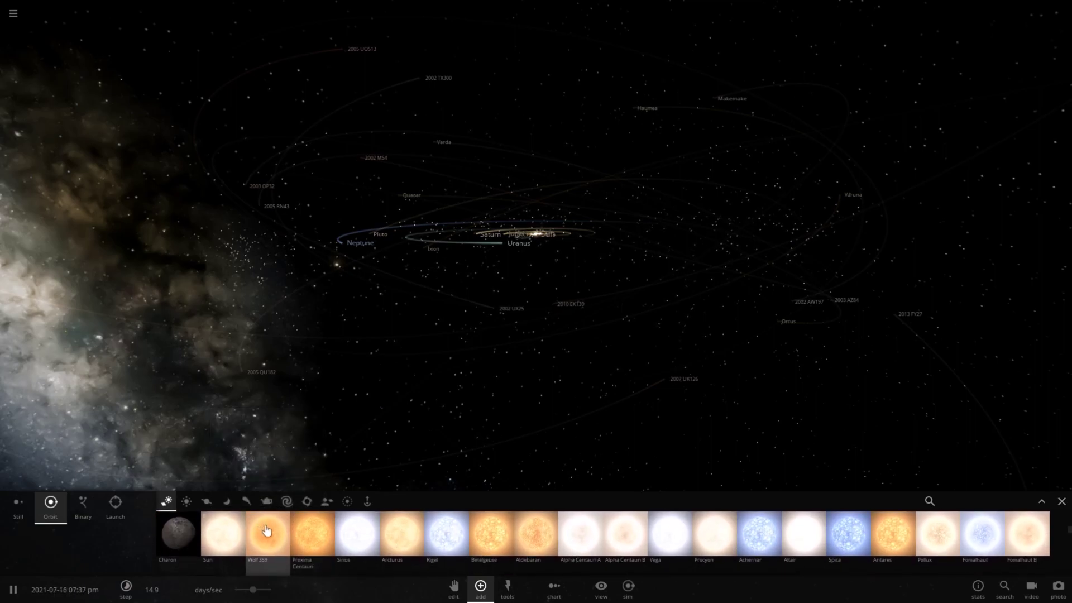
Step: Launch the star Wolf 359 at 10.0 km/s into the solar system, between Neptune and the Sun
left_click(128, 501)
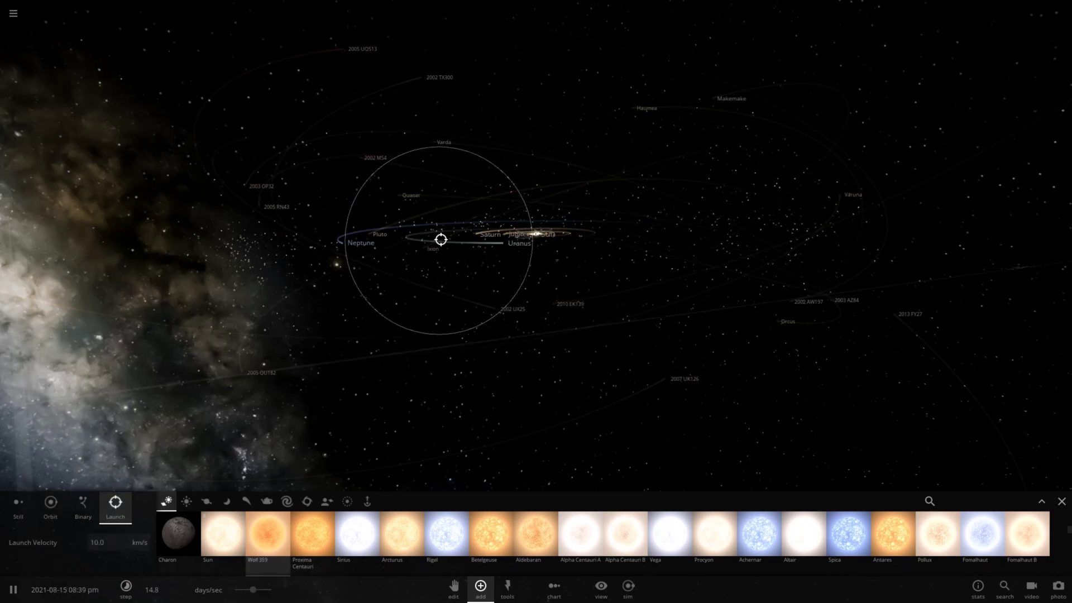
left_click(470, 230)
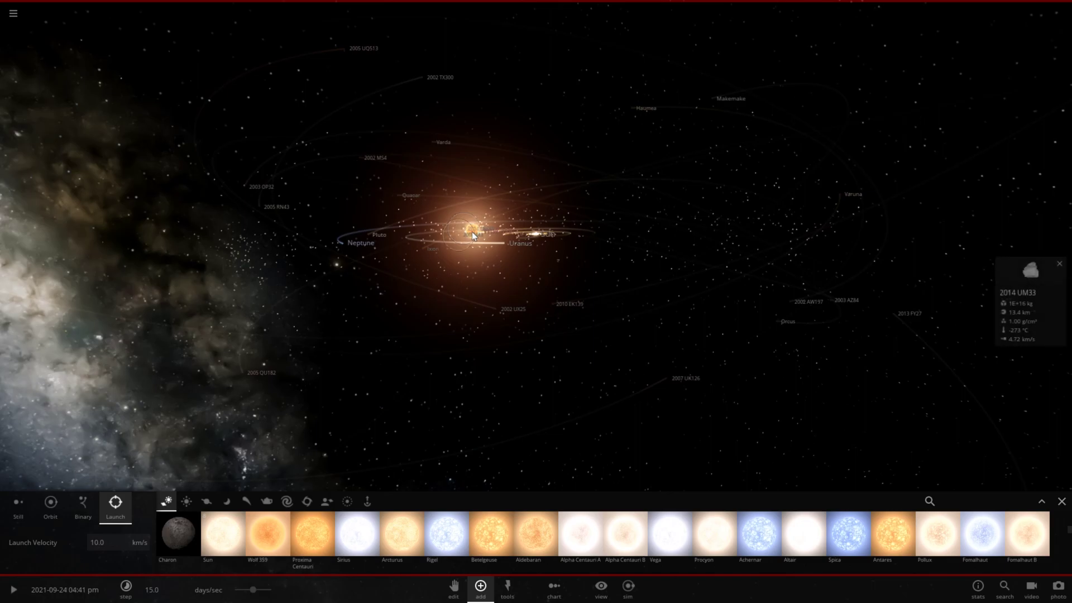
mouse_move(459, 296)
right_mouse_down()
mouse_move(484, 343)
mouse_move(463, 303)
right_mouse_up()
scroll(464, 306, "down", 3)
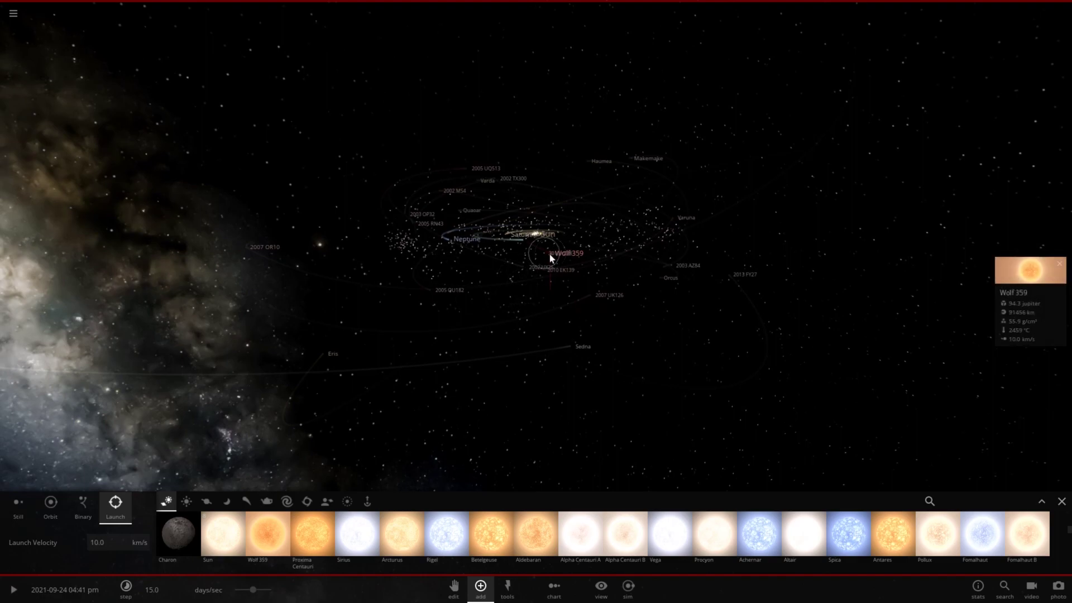
scroll(551, 253, "up", 3)
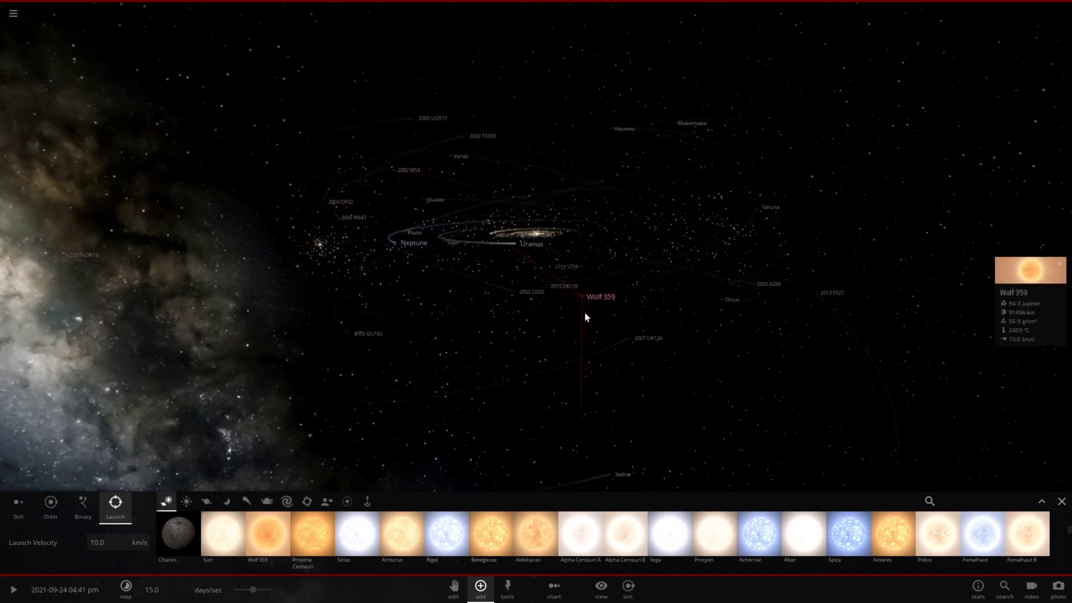
Step: Focus on Wolf 359 to inspect its surface up close and delete the star from the simulation
double_click(579, 299)
scroll(579, 297, "up", 3)
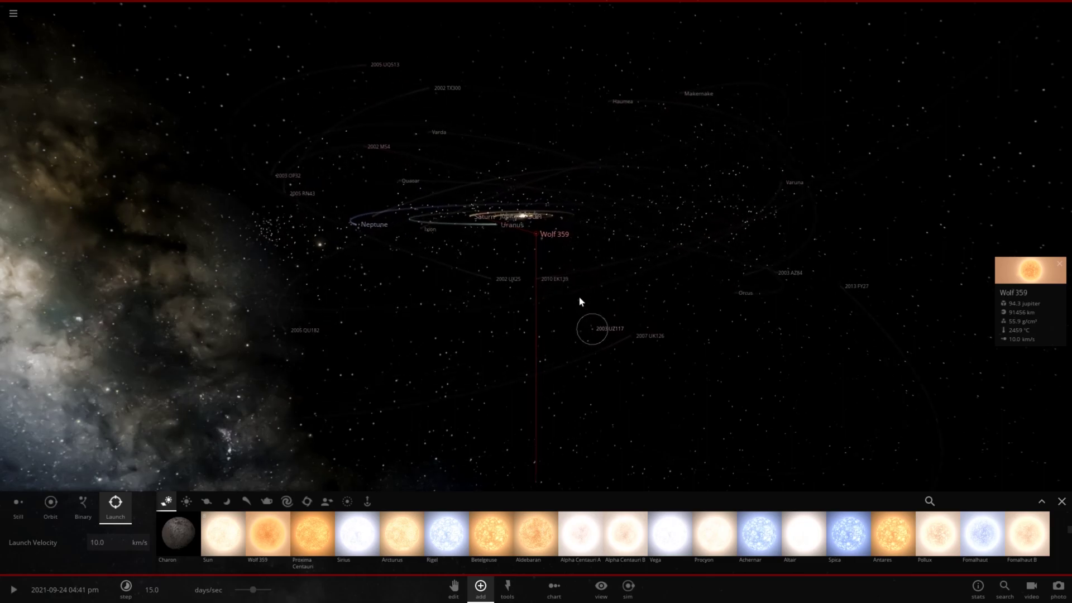
scroll(579, 299, "up", 10)
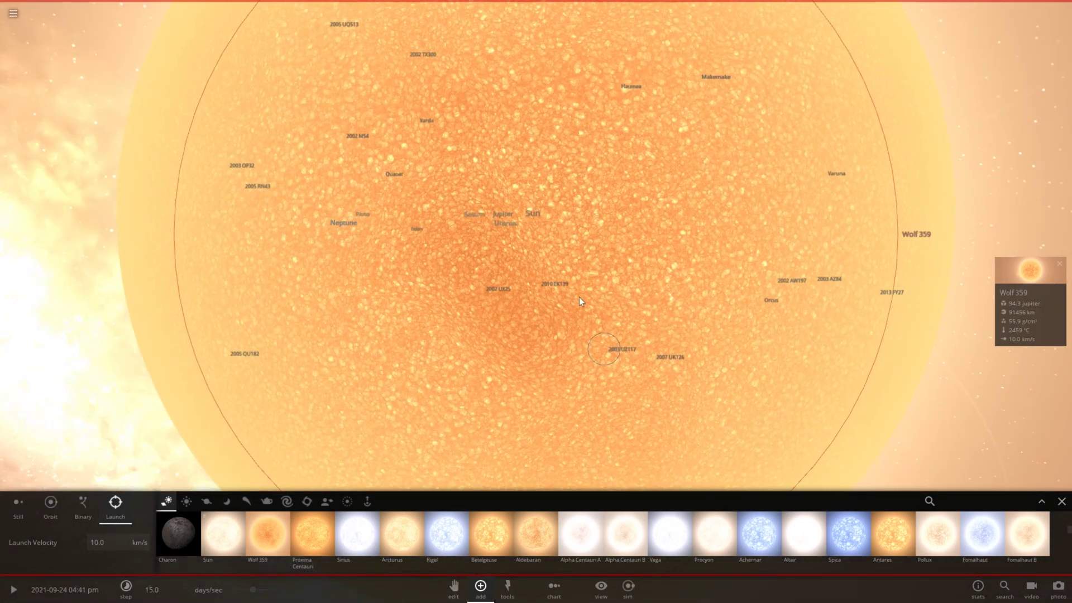
scroll(580, 299, "down", 3)
scroll(579, 298, "down", 3)
right_click_drag(579, 298, 540, 321)
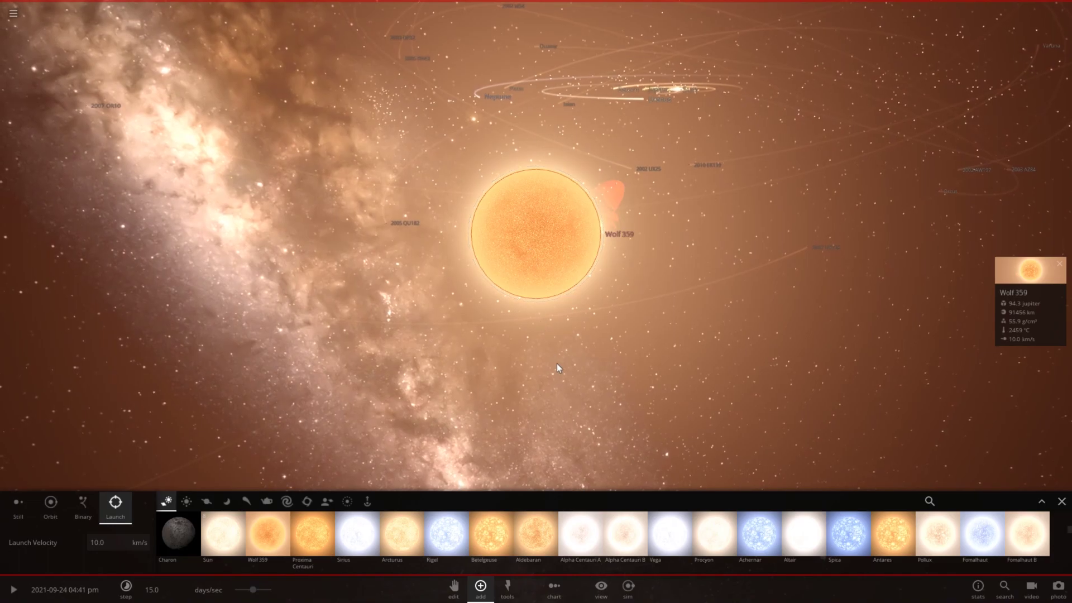
key("Delete")
Step: Browse the full catalogue of objects to add, limit it to planets, and look through the listed planets
scroll(621, 550, "down", 5)
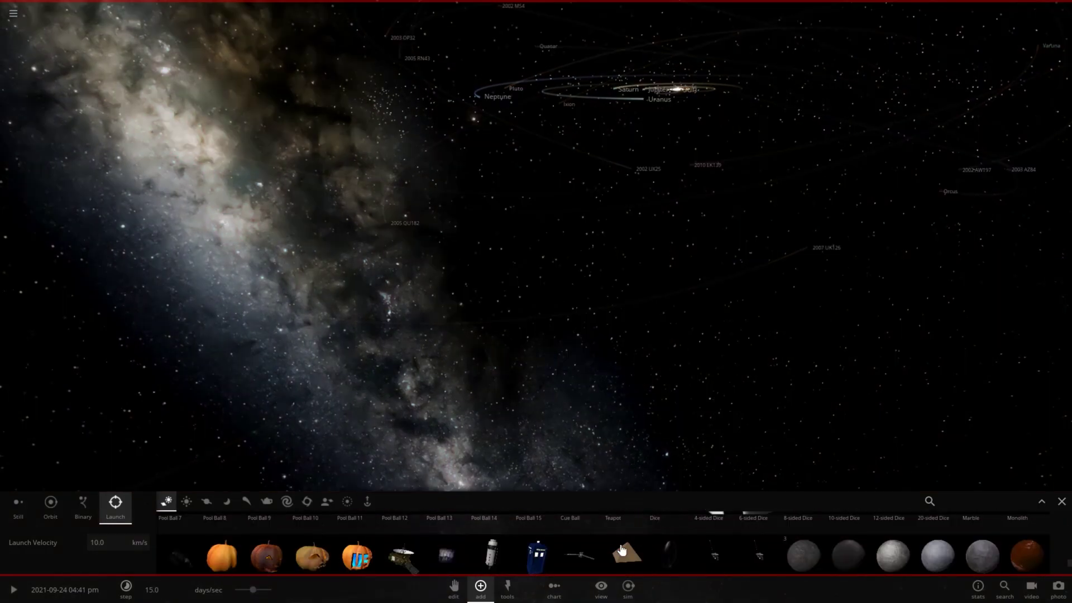
scroll(621, 550, "down", 5)
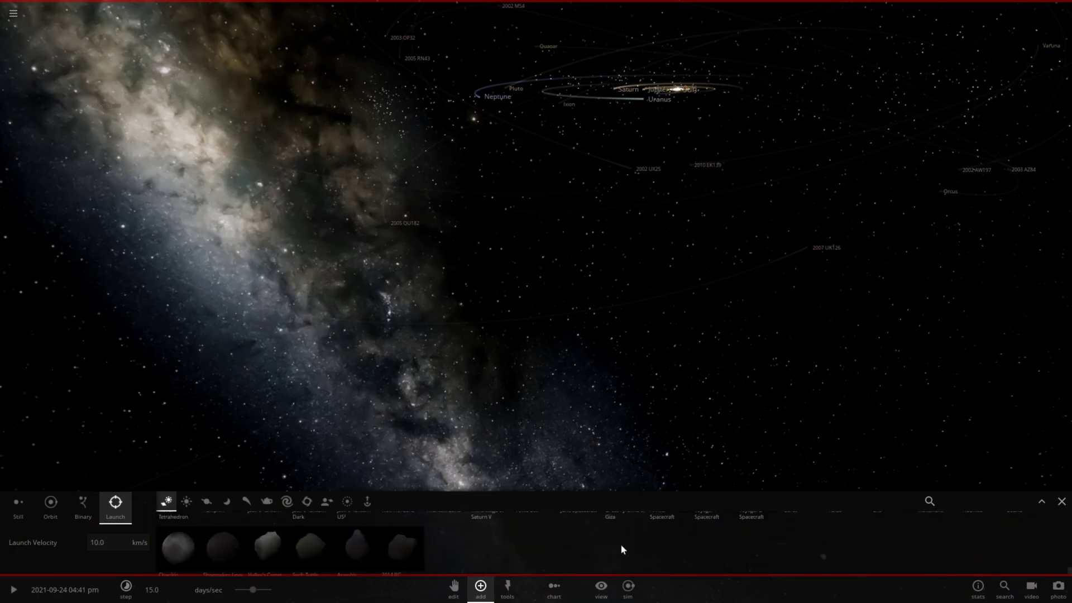
scroll(621, 550, "up", 2)
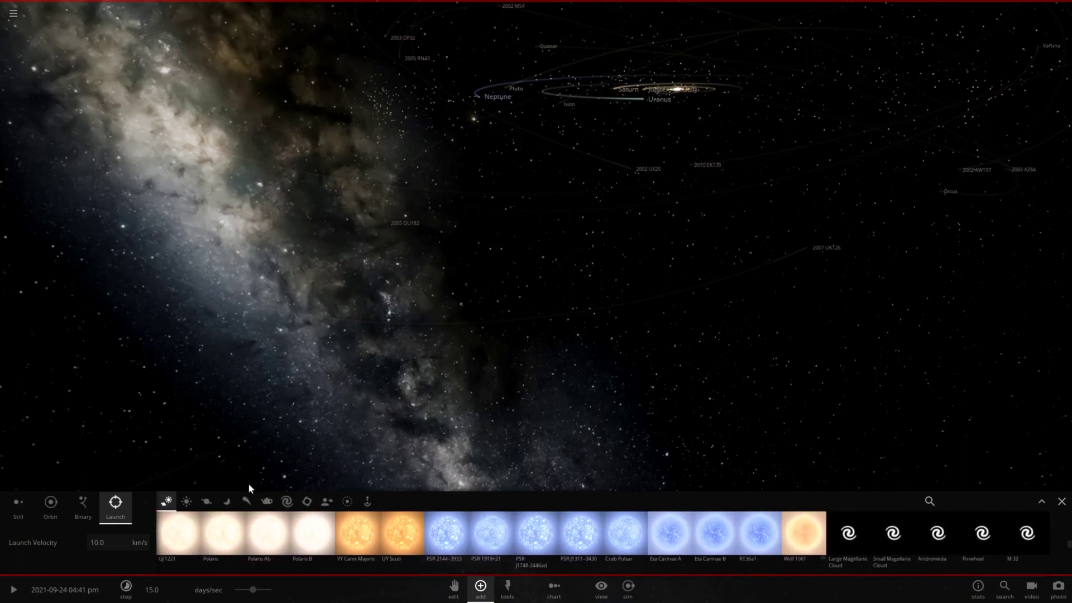
left_click(205, 501)
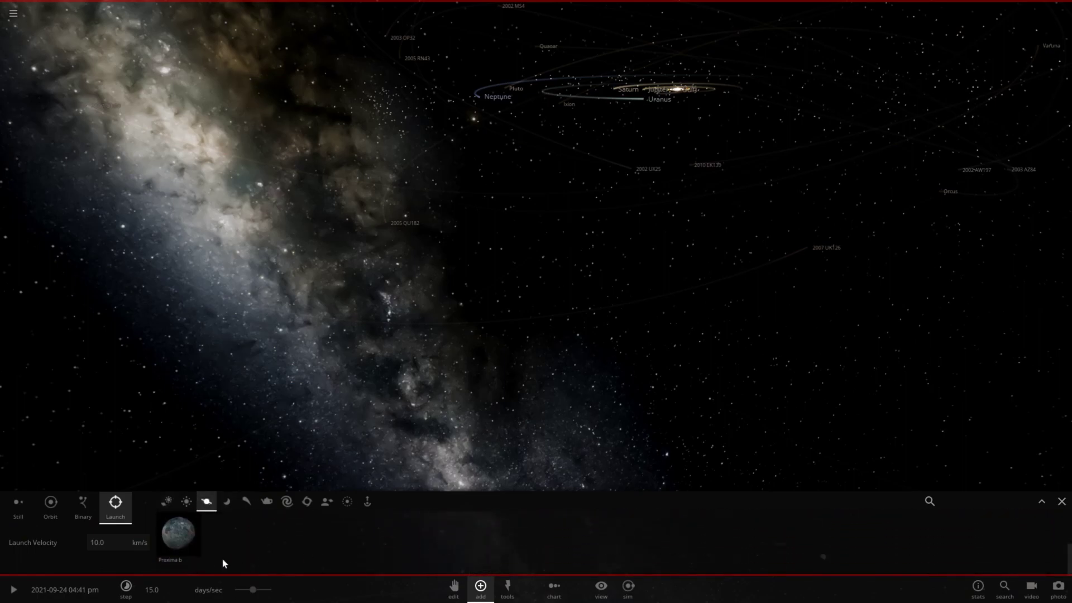
mouse_move(801, 554)
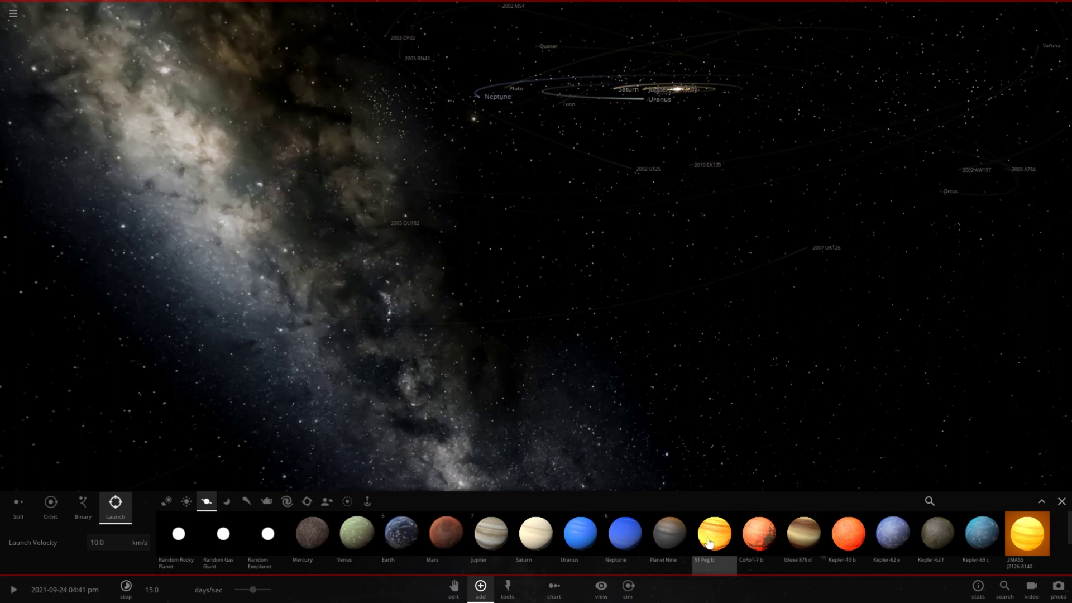
mouse_move(715, 535)
mouse_move(664, 538)
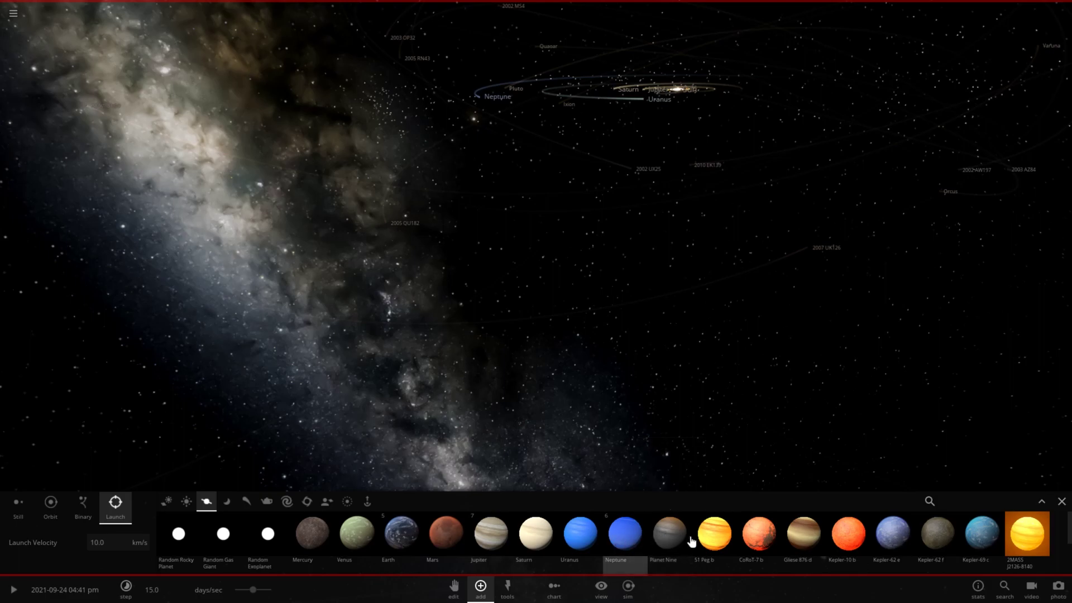
Step: Launch the planet 2MASS J2126-8140 at 10.0 km/s into the solar system, aimed in front of the Sun
mouse_move(1020, 540)
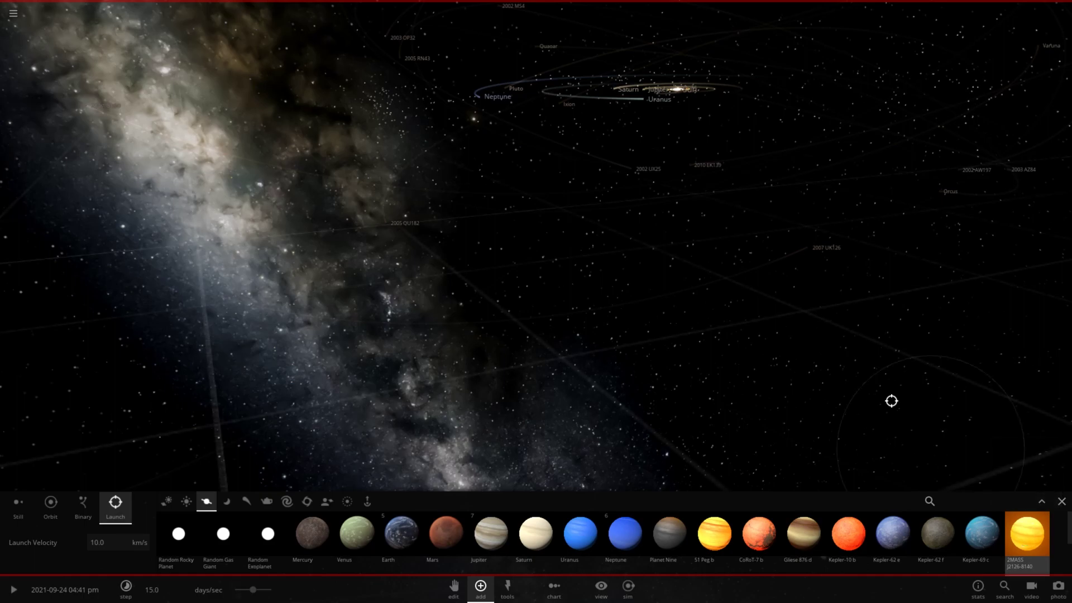
right_click_drag(795, 237, 553, 160)
scroll(769, 303, "down", 5)
right_click_drag(553, 210, 560, 89)
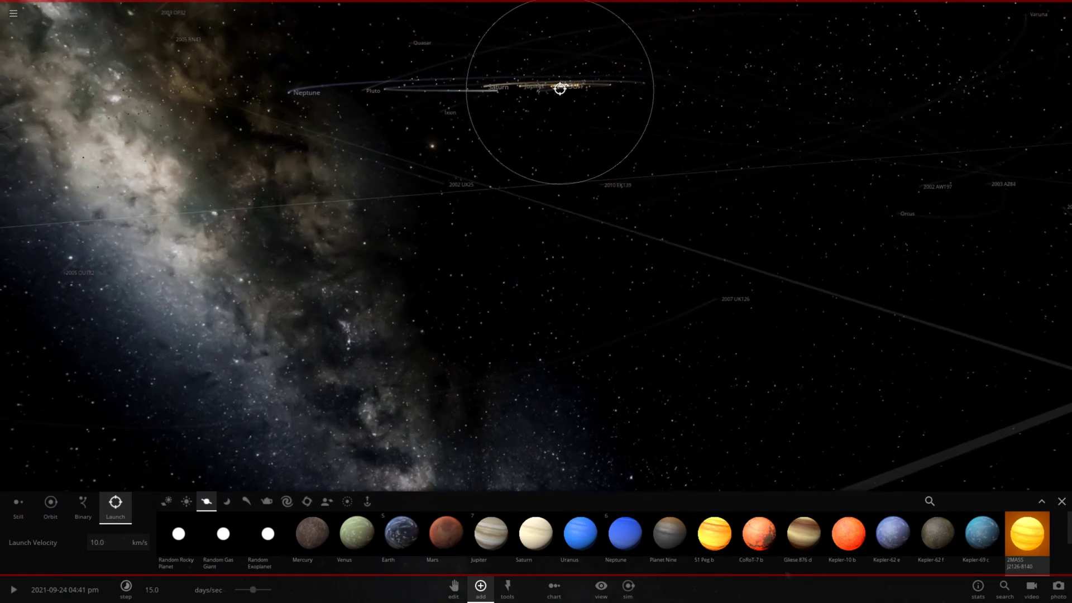
left_click(556, 85)
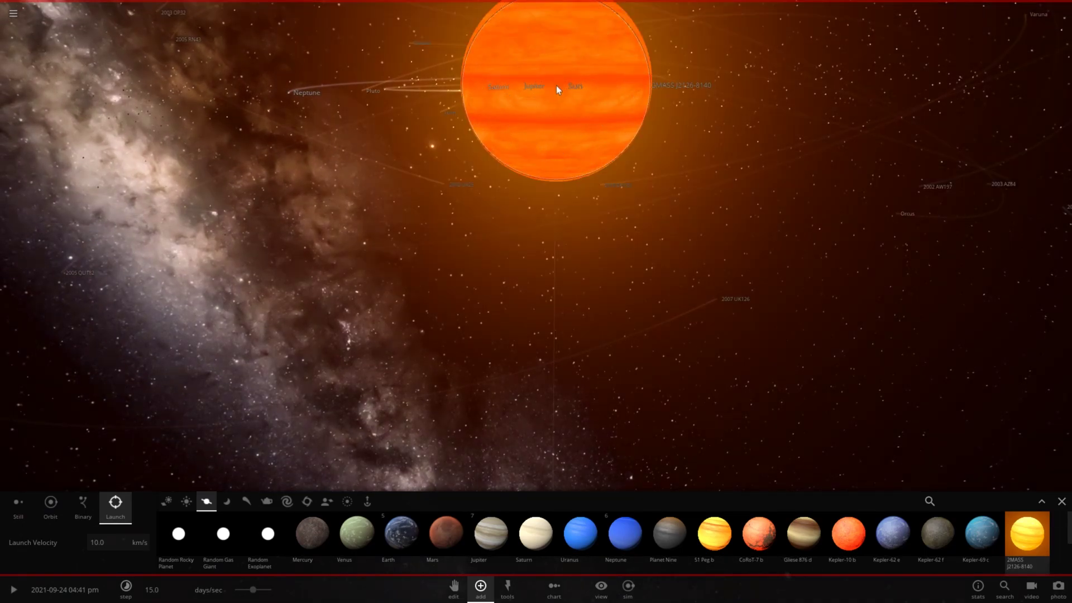
Step: Focus the view on the launched planet 2MASS J2126-8140, with the solar system seen nearly edge-on behind it
double_click(579, 68)
scroll(551, 211, "down", 5)
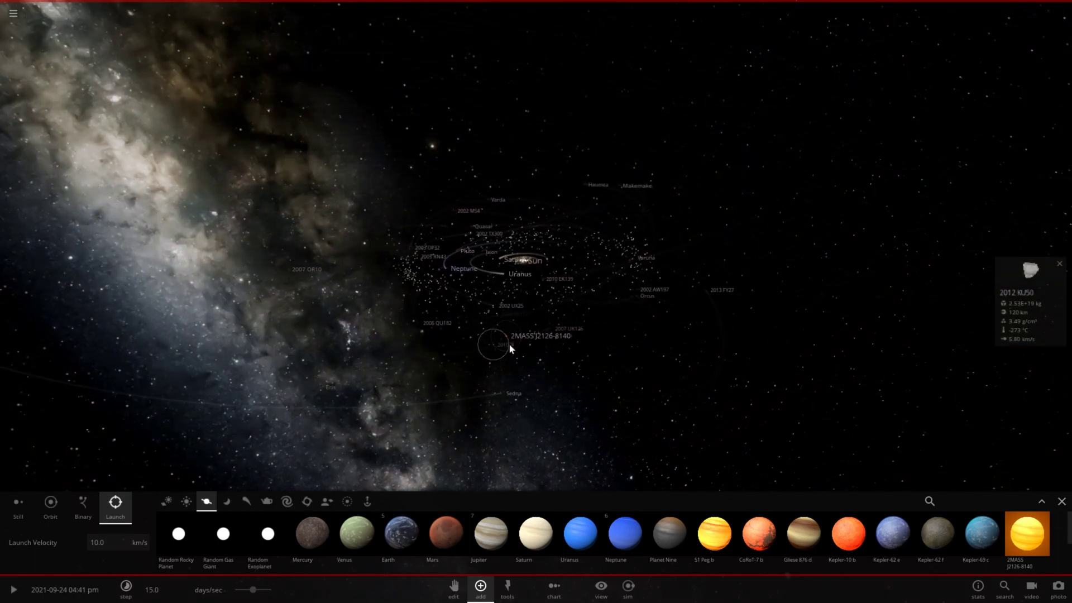
double_click(507, 334)
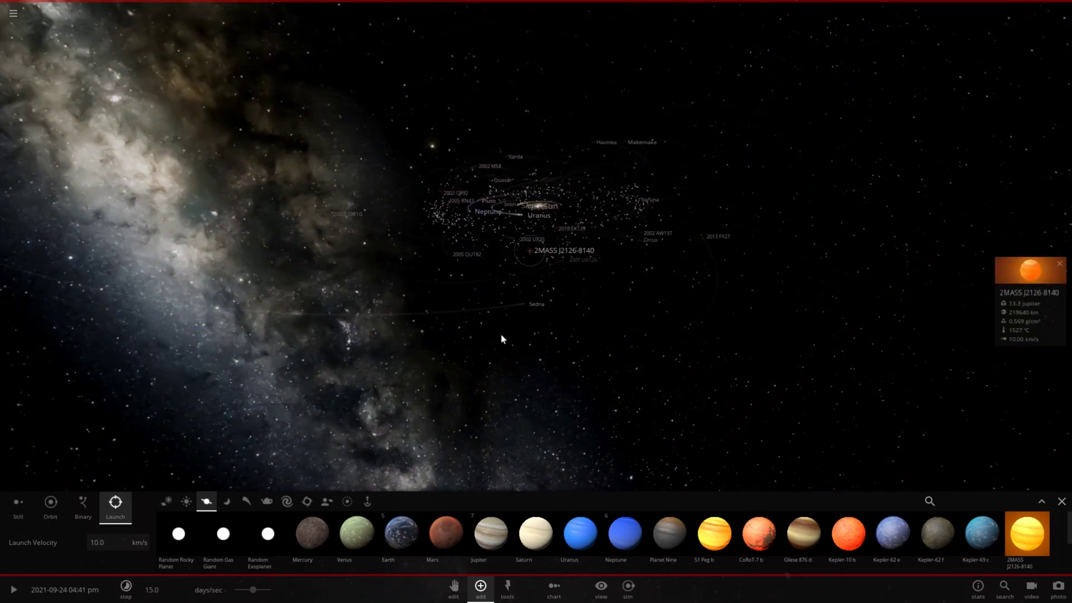
right_click_drag(501, 333, 447, 324)
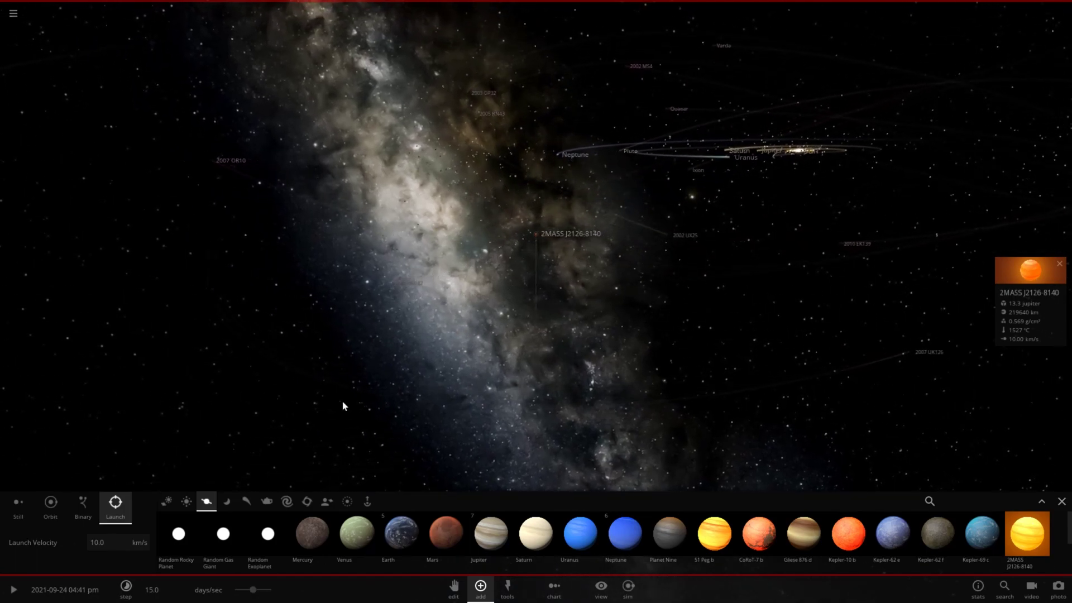
Step: Run the simulation and speed it up to about 1.5 years/sec while following 2MASS J2126-8140 past the planets' orbits
left_click(13, 590)
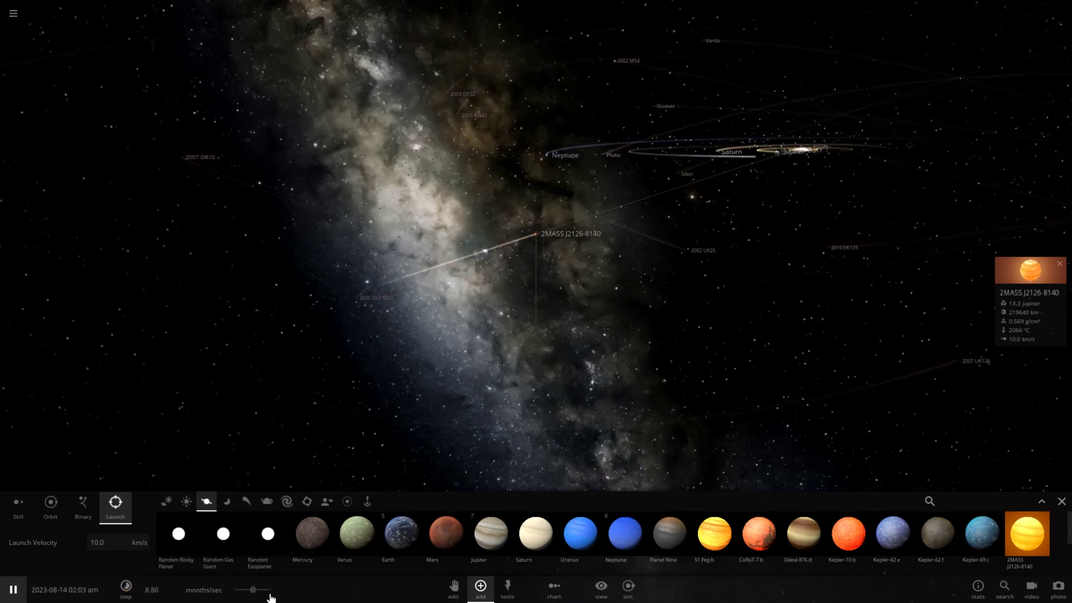
left_click_drag(269, 590, 282, 587)
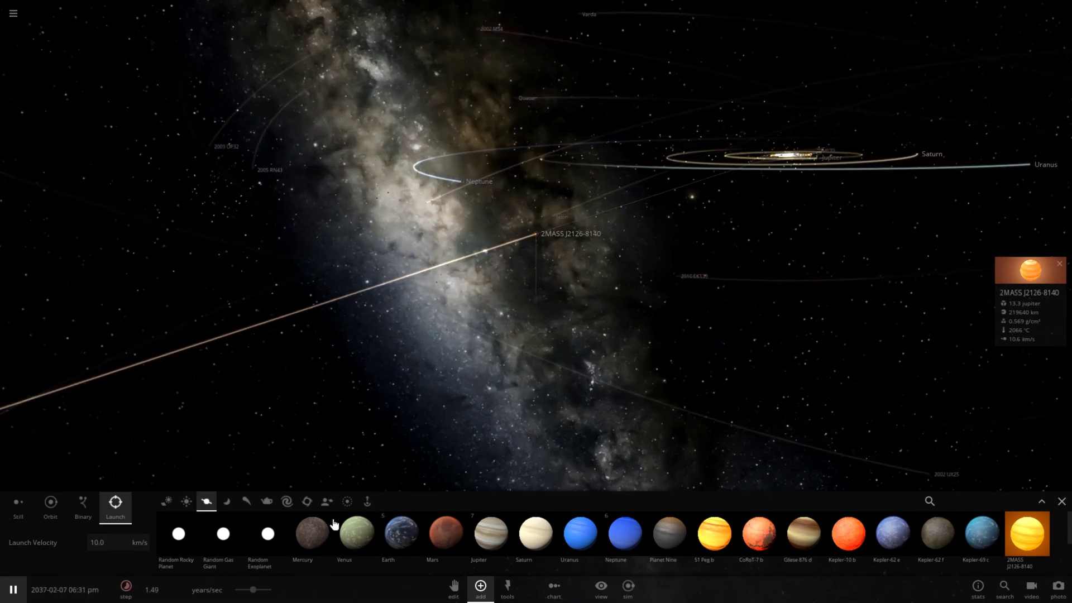
scroll(436, 414, "down", 3)
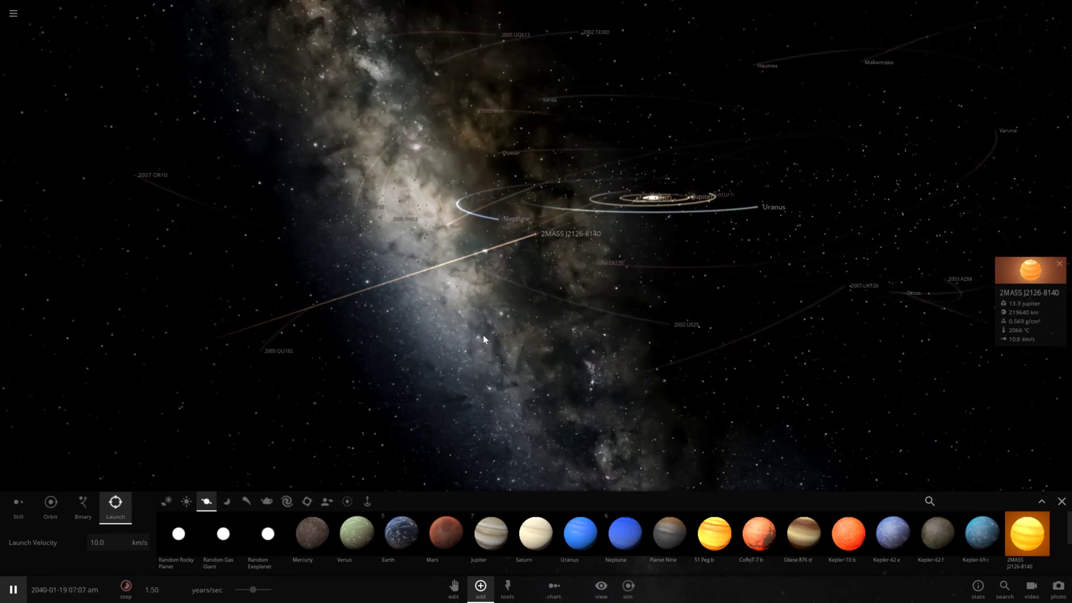
right_click_drag(483, 335, 469, 386)
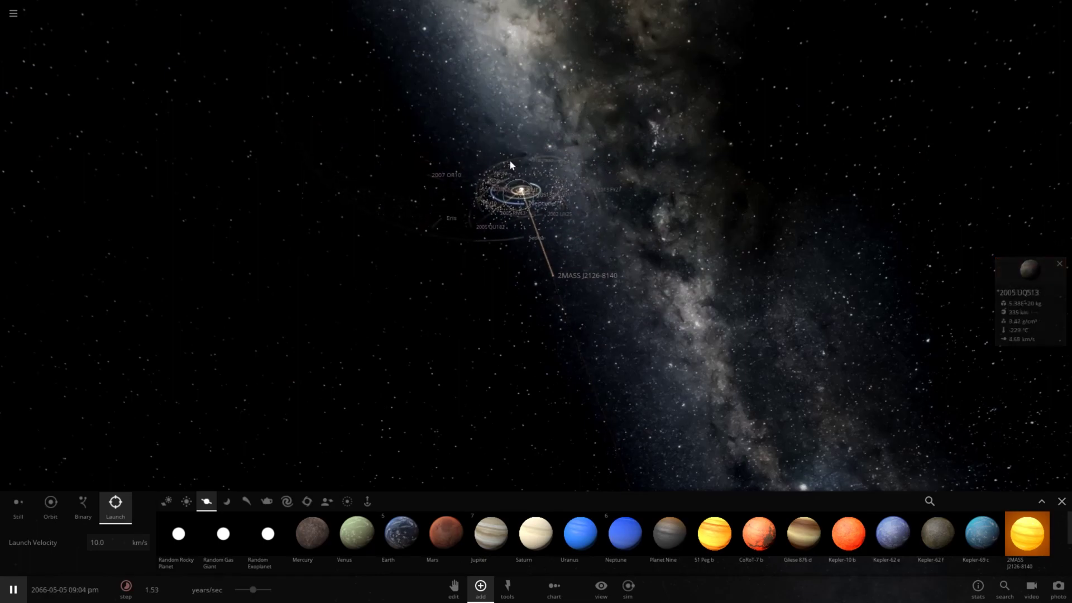
Step: Examine the planets' orbits around the Sun from above and pause the simulation
scroll(511, 161, "up", 5)
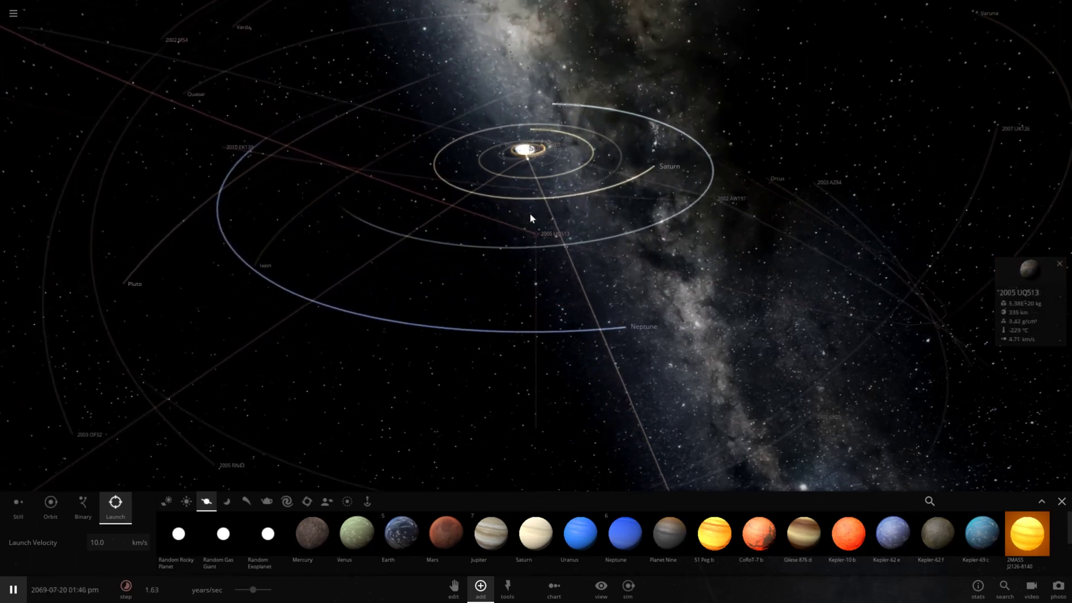
right_click_drag(531, 214, 549, 292)
scroll(538, 230, "down", 3)
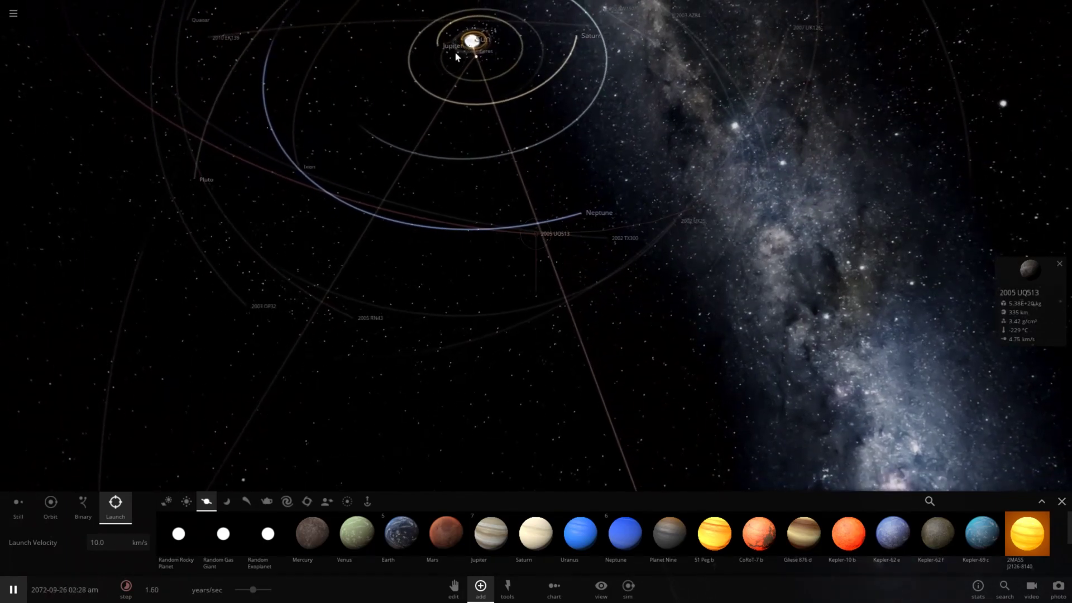
left_click(462, 49)
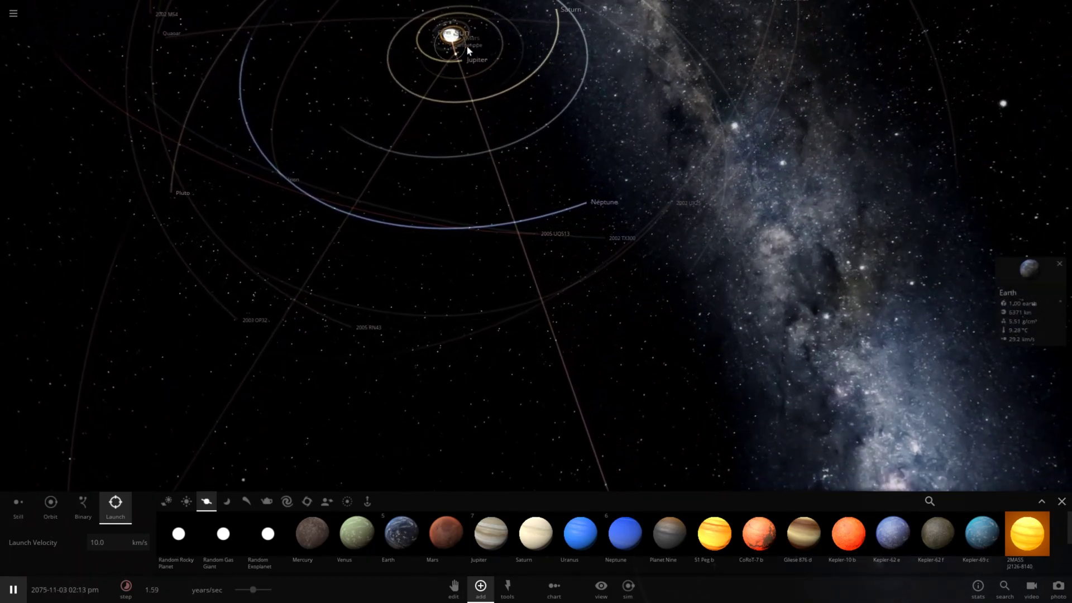
key("space")
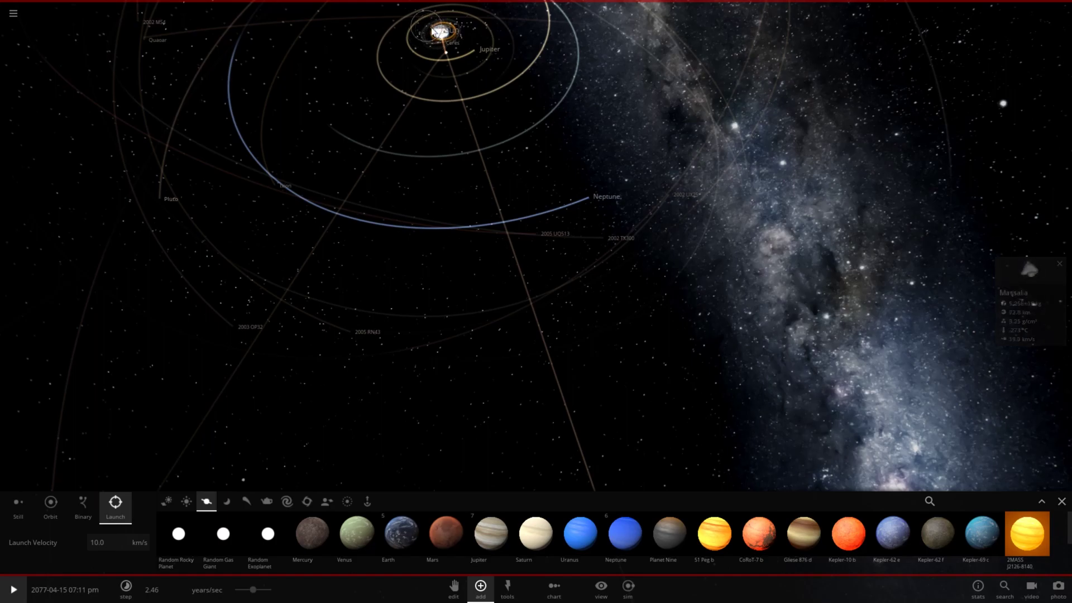
Step: Inspect the orbit trails of the inner planets around the Sun and open the properties of Mars
scroll(439, 32, "down", 5)
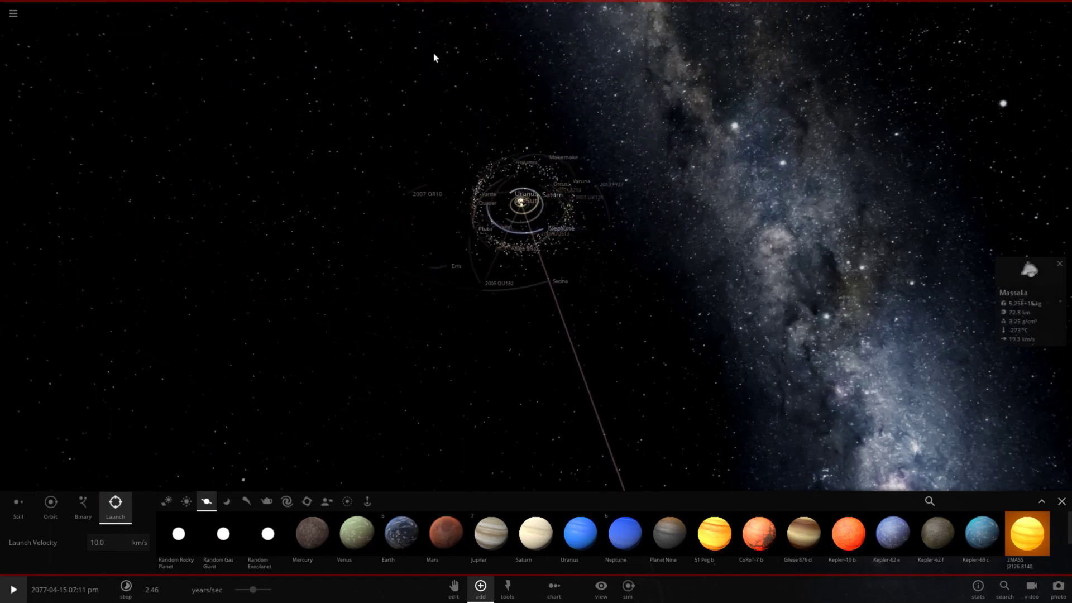
scroll(445, 92, "up", 5)
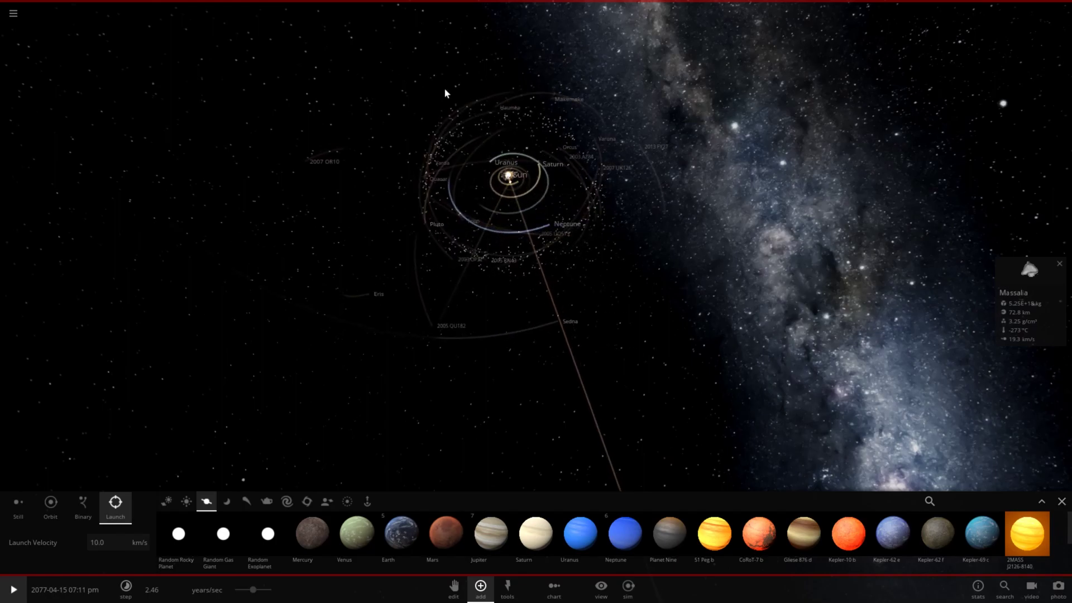
scroll(509, 179, "up", 5)
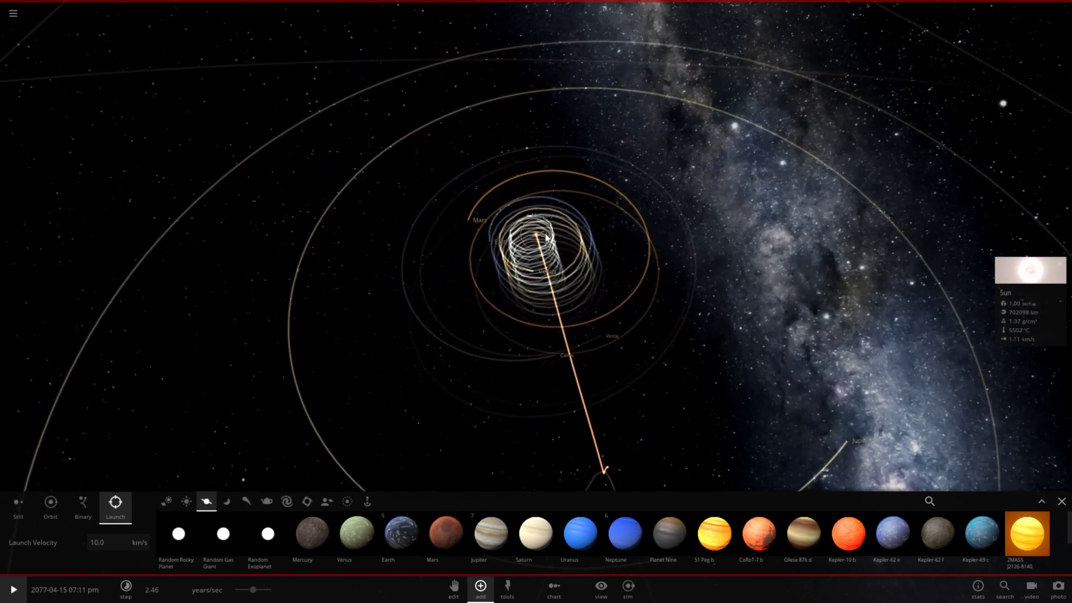
scroll(547, 237, "up", 5)
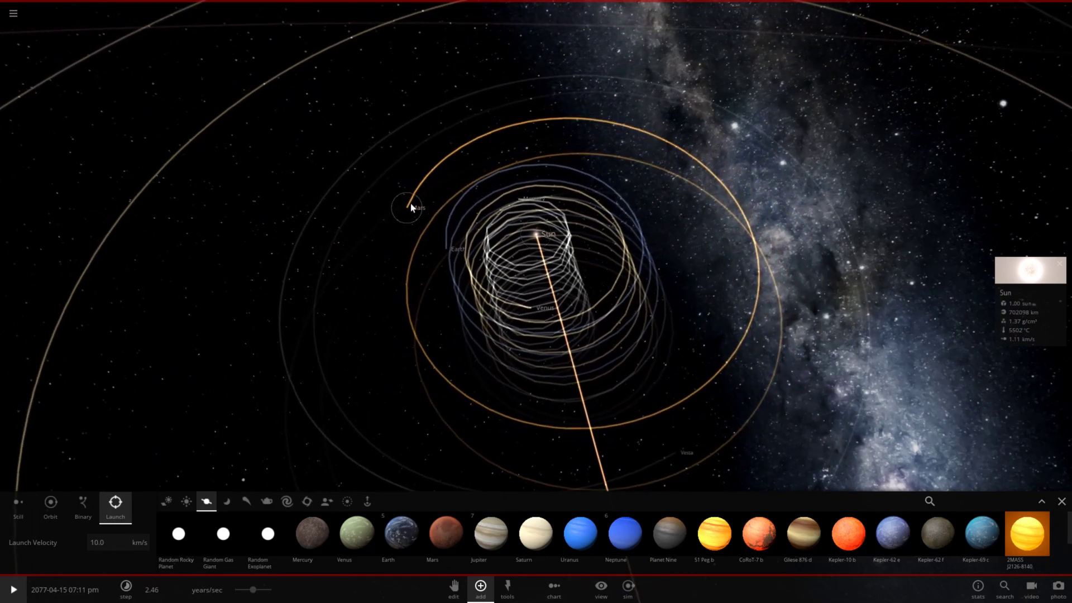
left_click(409, 207)
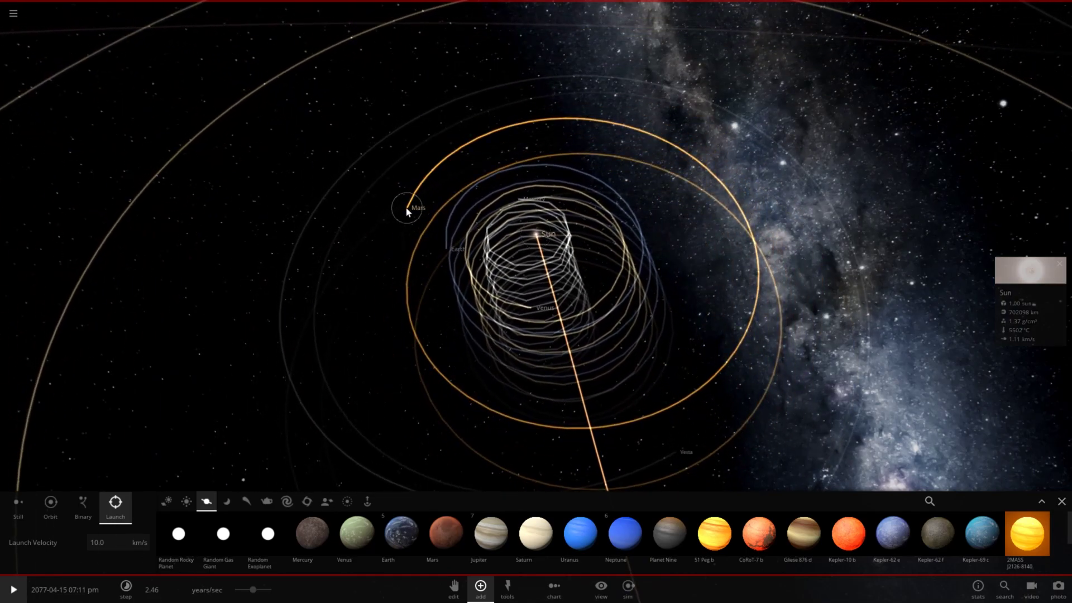
left_click(1014, 275)
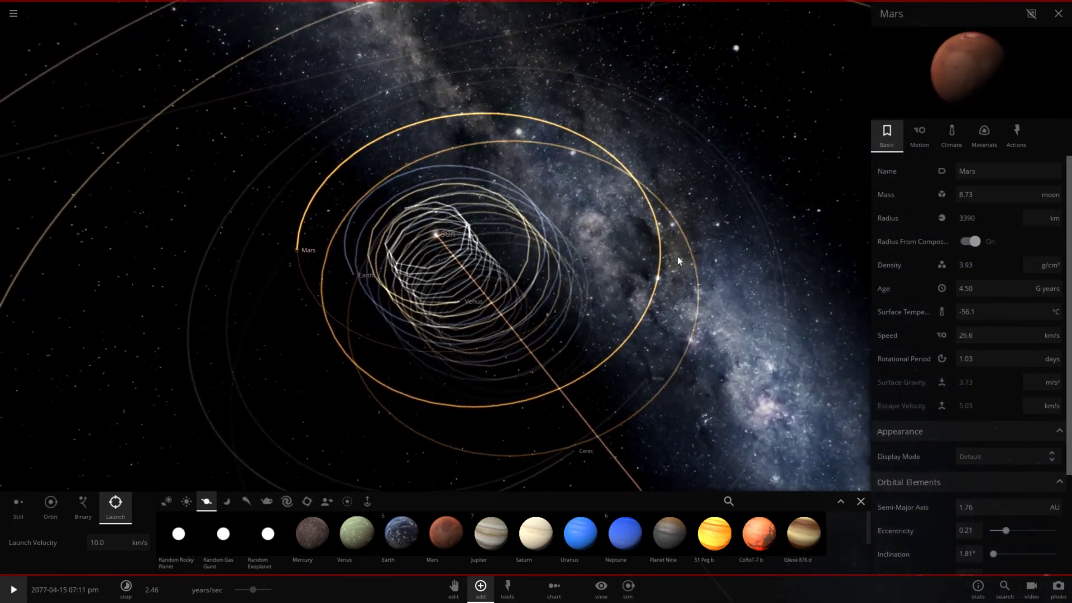
Step: Open Earth's properties and review its motion, tidal and orbital values, with the semi-major axis shown in AU
left_click_drag(678, 257, 393, 296)
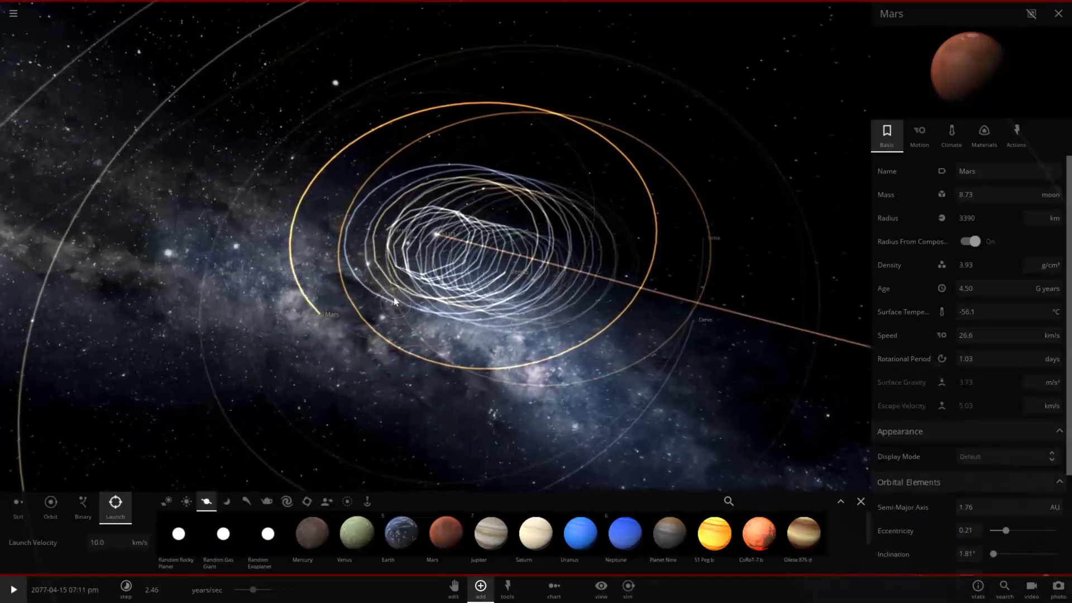
left_click(394, 297)
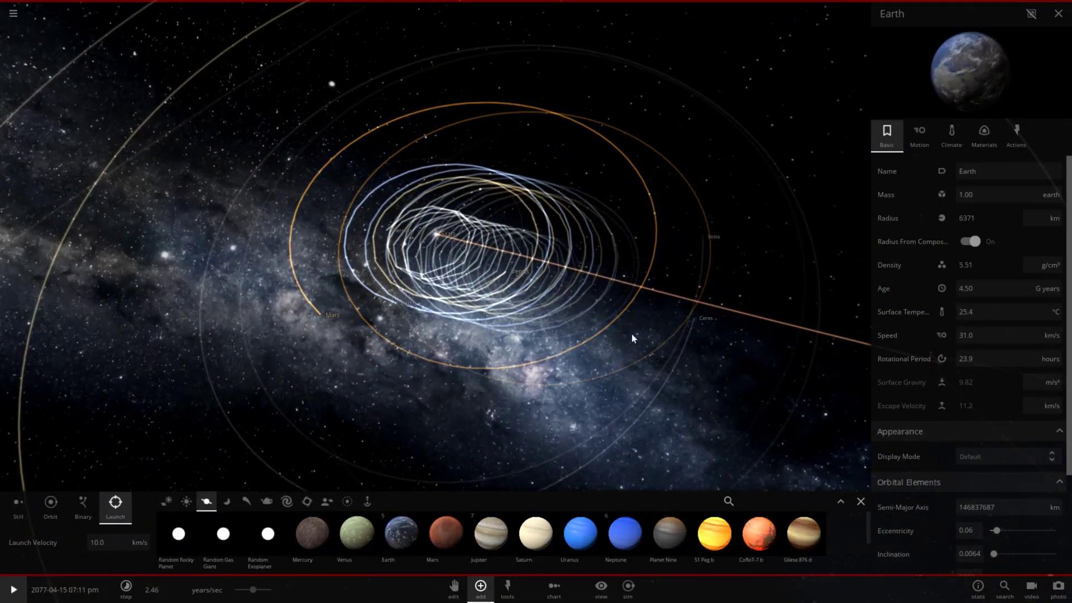
left_click(919, 134)
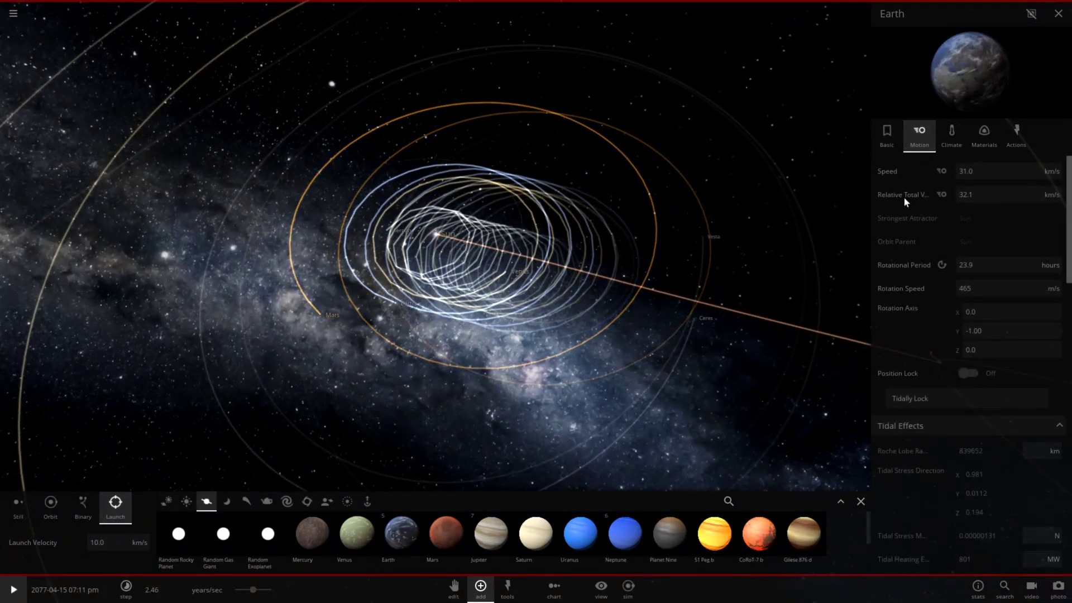
scroll(920, 320, "down", 4)
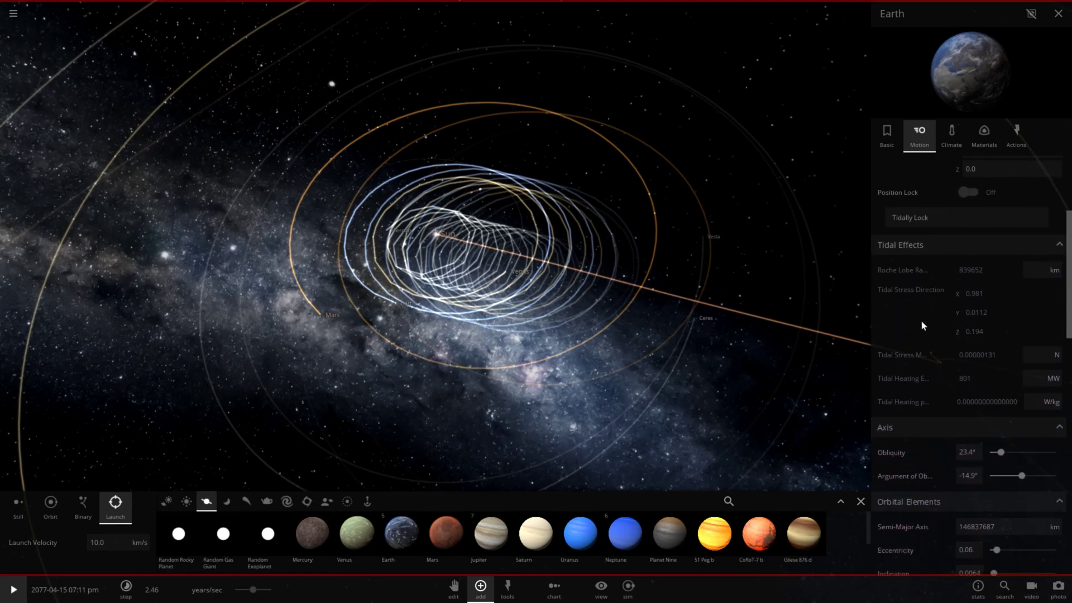
scroll(922, 323, "down", 3)
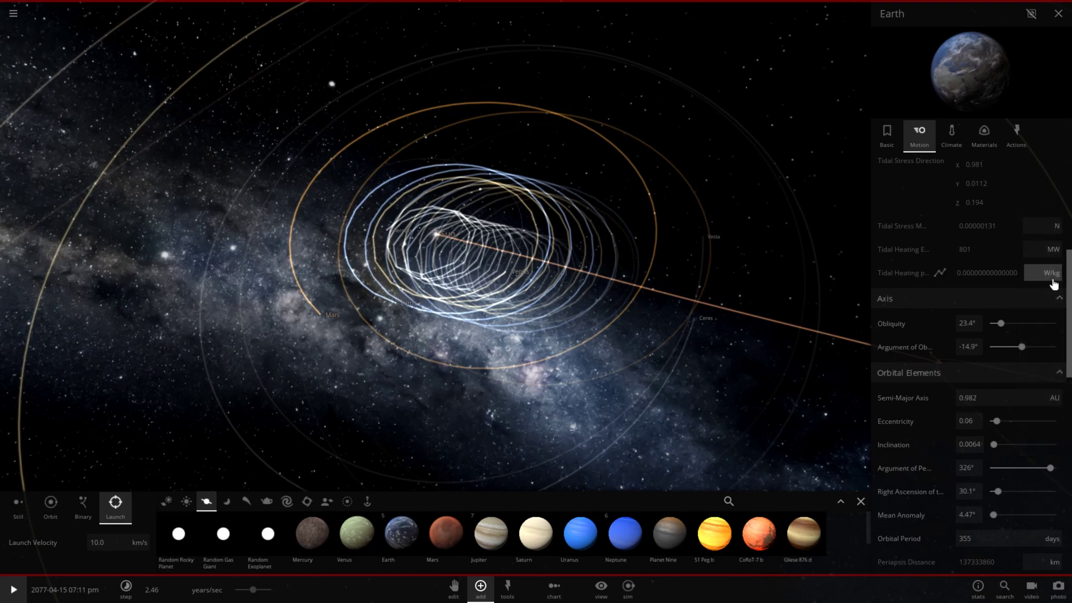
Step: Resume the simulation at a slower rate of about 1.05 months/sec with Earth's climate properties shown
left_click(15, 599)
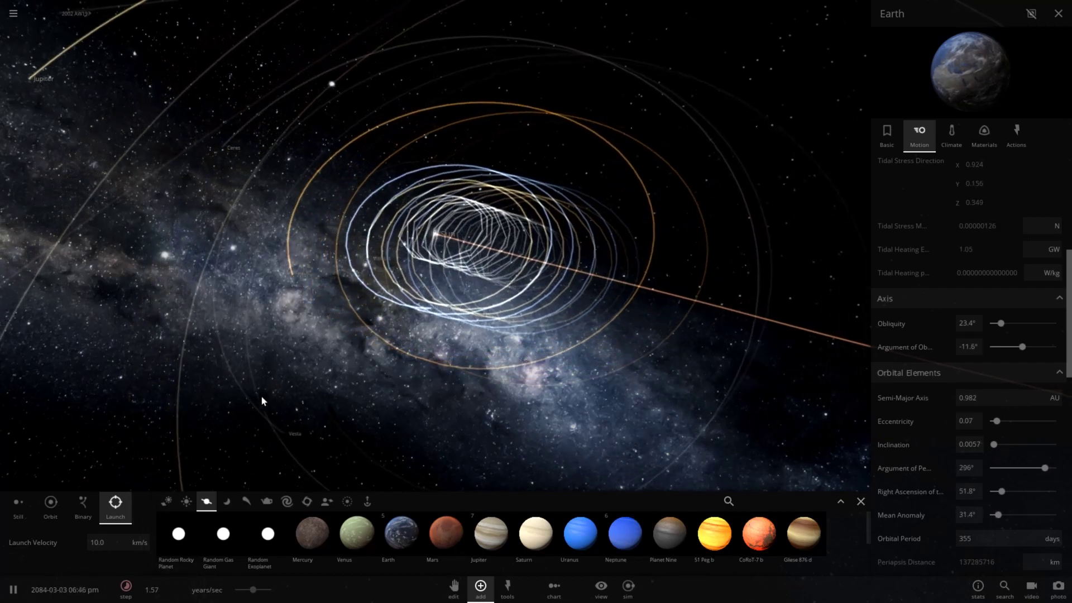
scroll(537, 302, "down", 5)
left_click(952, 134)
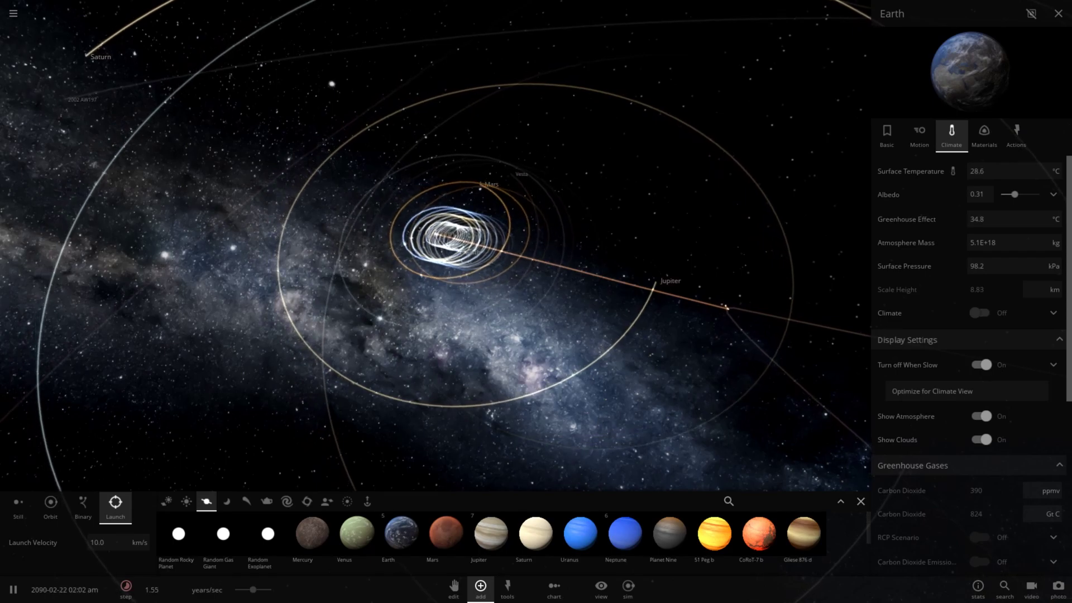
left_click_drag(253, 589, 218, 598)
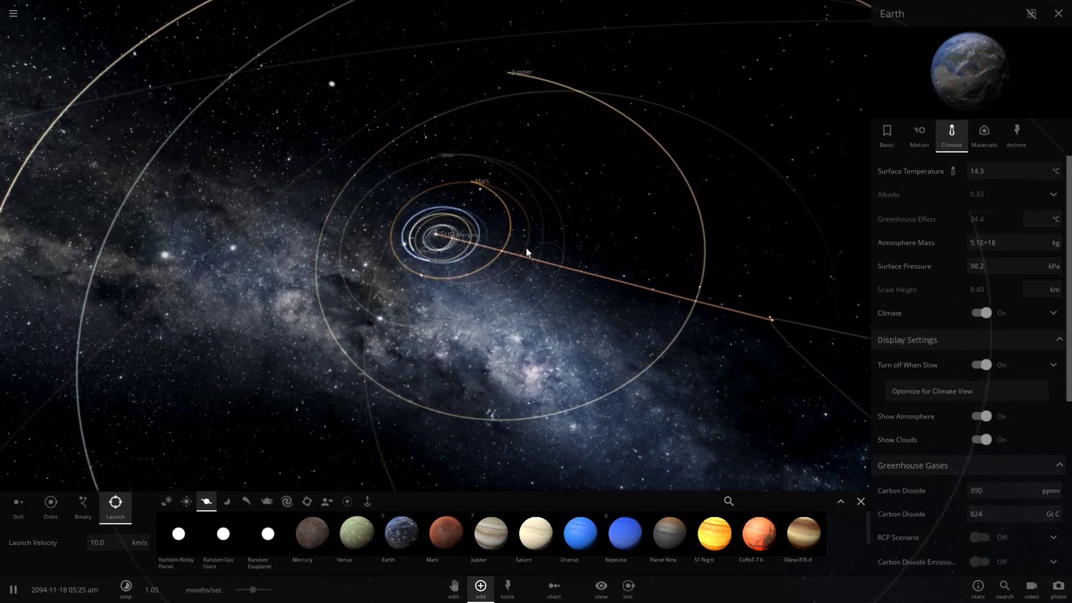
scroll(523, 246, "up", 5)
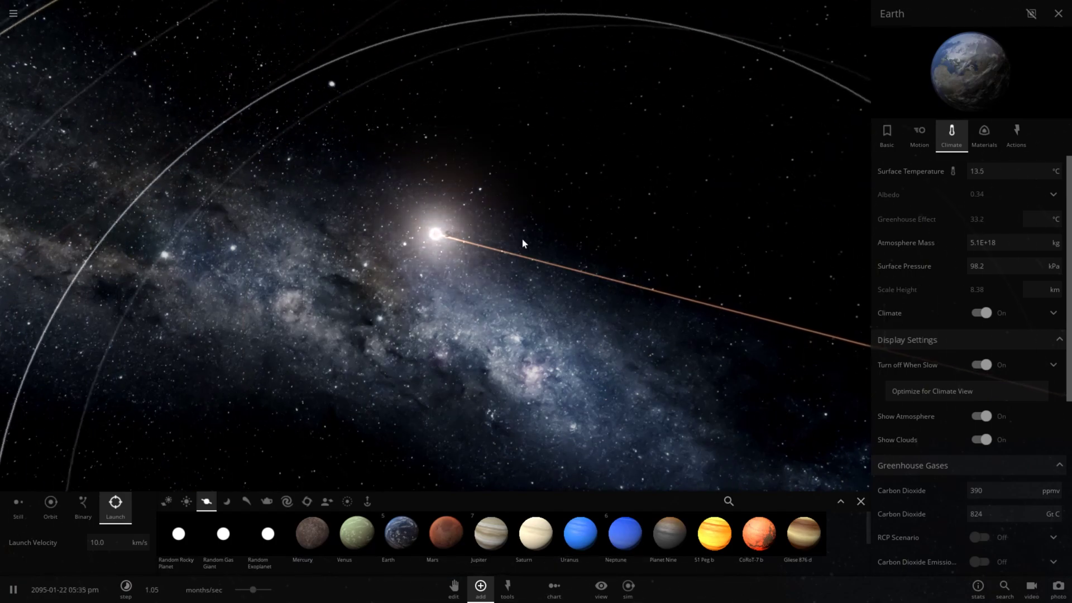
Step: Examine the planets' orbits around the Sun alongside Earth's climate values, and close Earth's properties
scroll(523, 244, "down", 5)
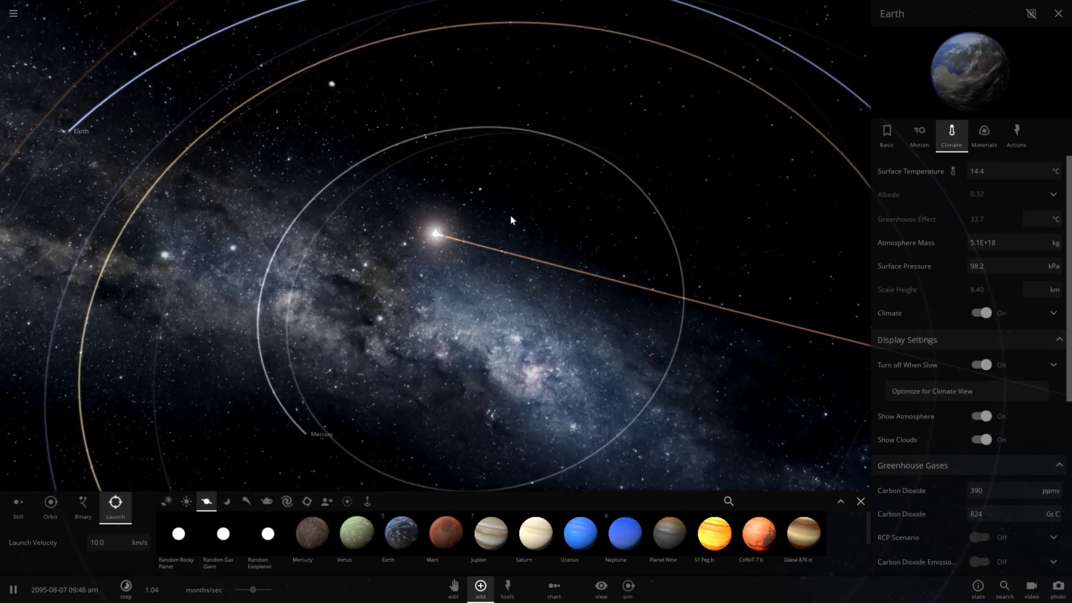
scroll(511, 216, "down", 5)
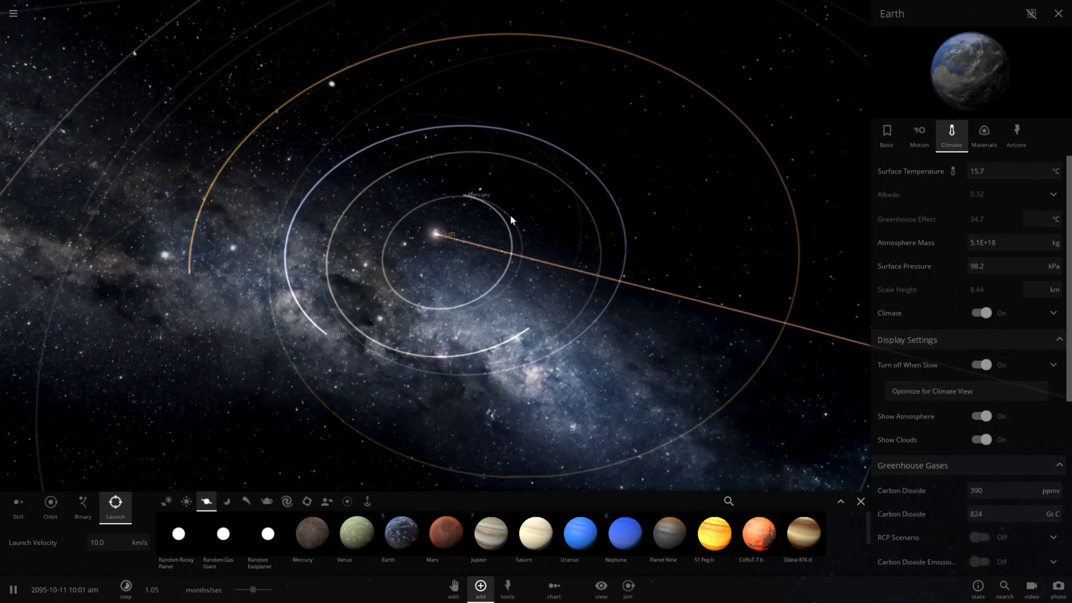
scroll(511, 220, "down", 5)
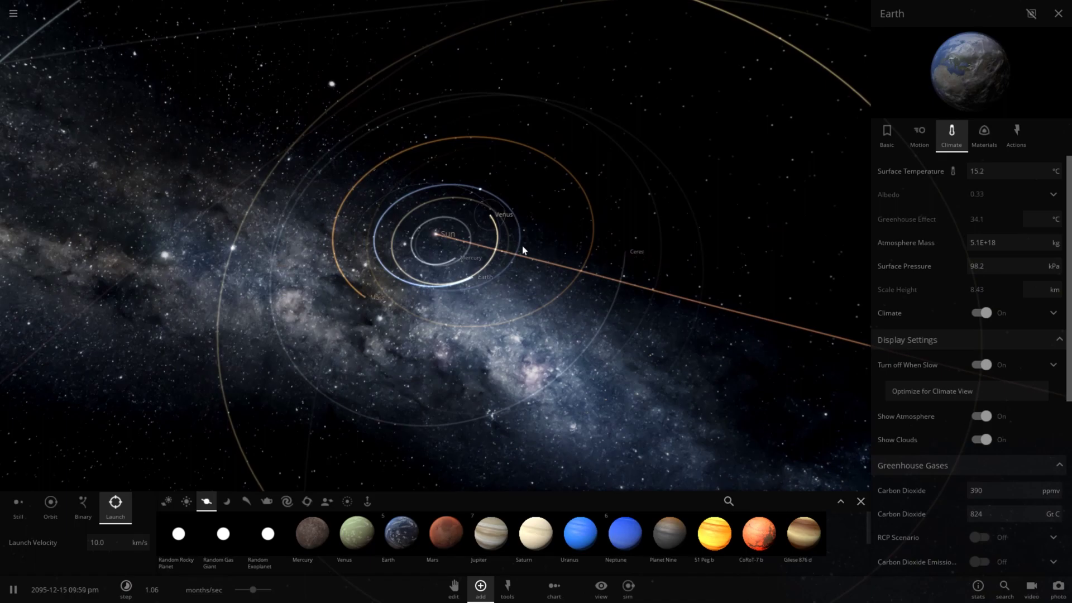
scroll(523, 249, "up", 6)
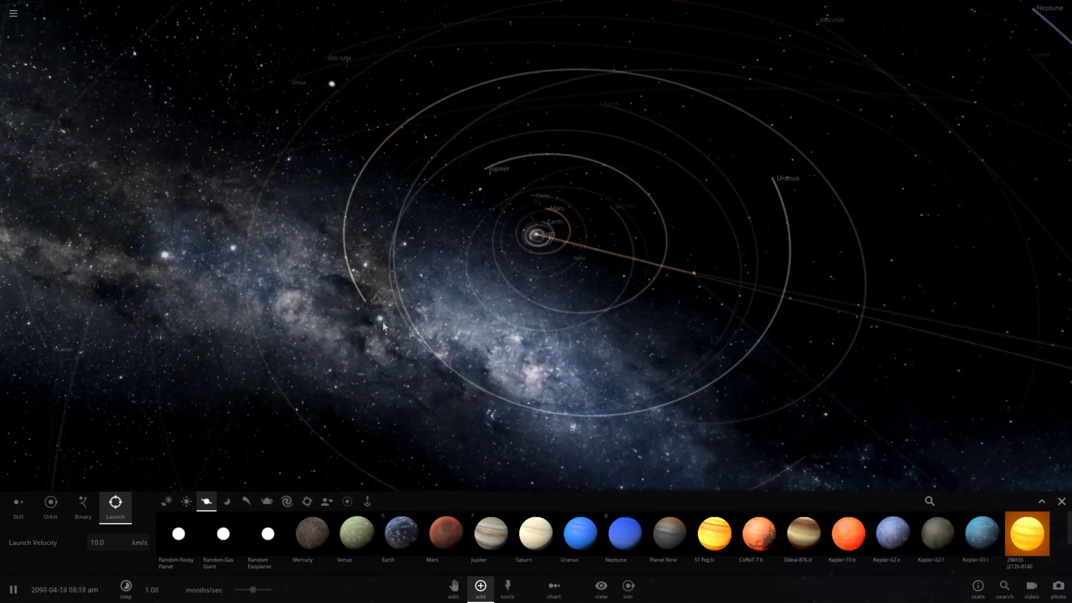
Step: Focus the view on Saturn, speed the simulation up to about 1.2 years/sec and inspect Saturn's orbit and the distant 2MASS J2126-8140
double_click(370, 307)
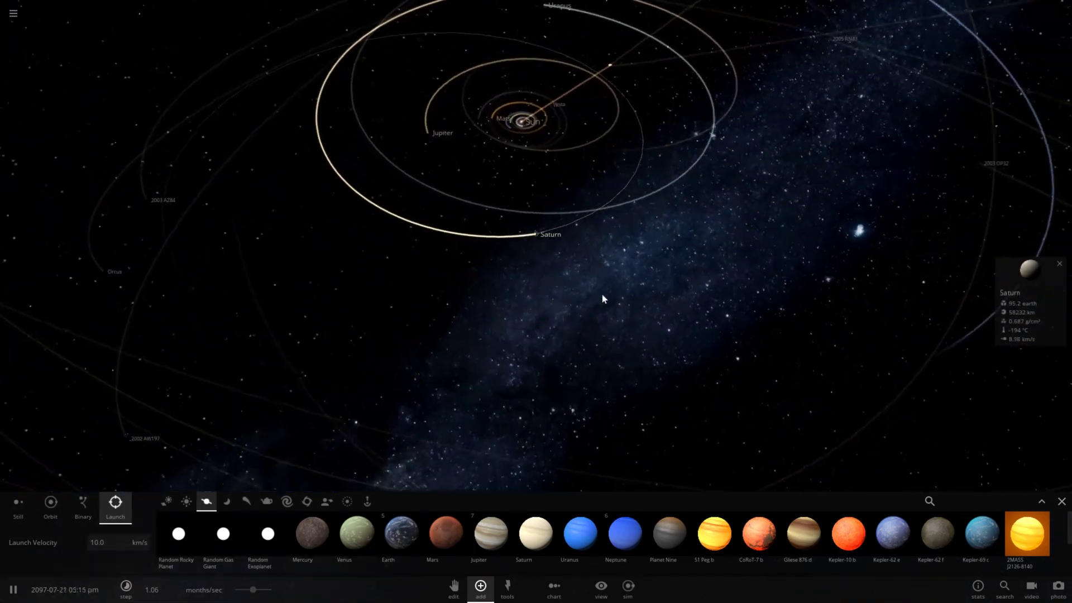
left_click_drag(602, 299, 484, 330)
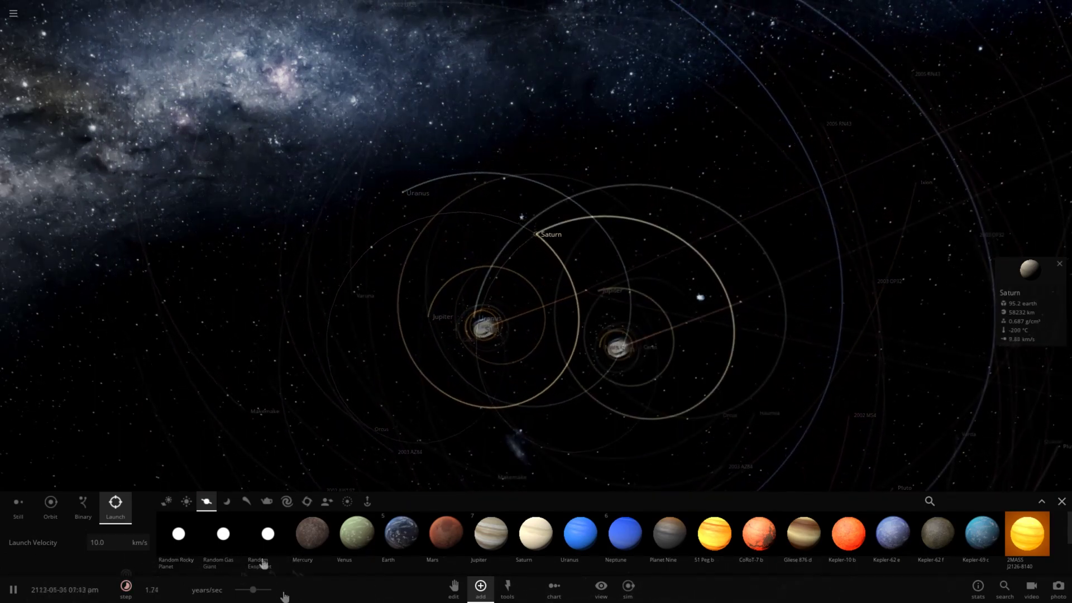
scroll(517, 274, "up", 5)
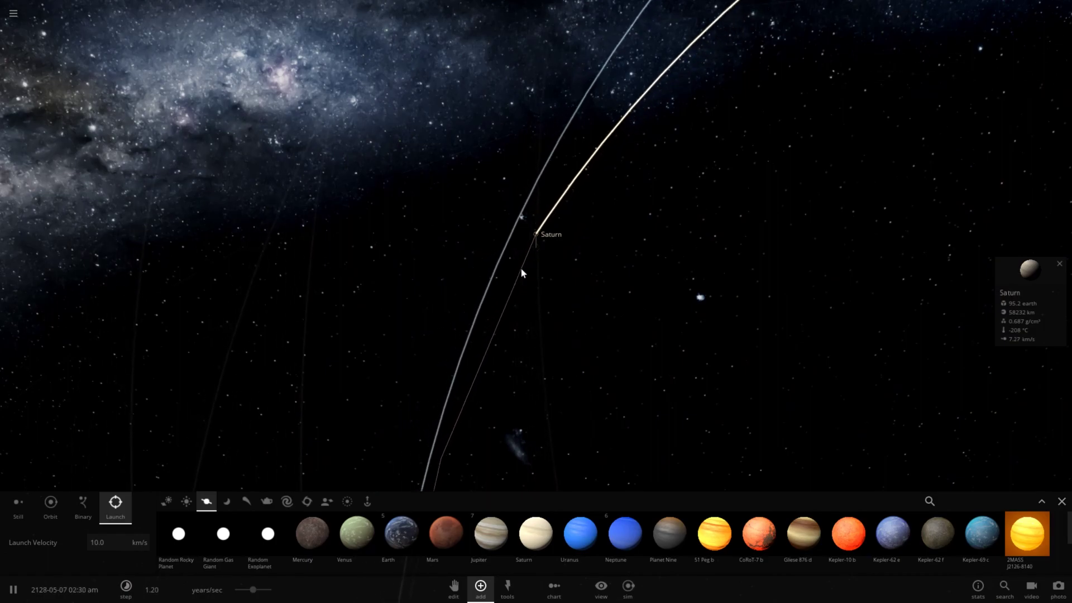
scroll(521, 274, "down", 5)
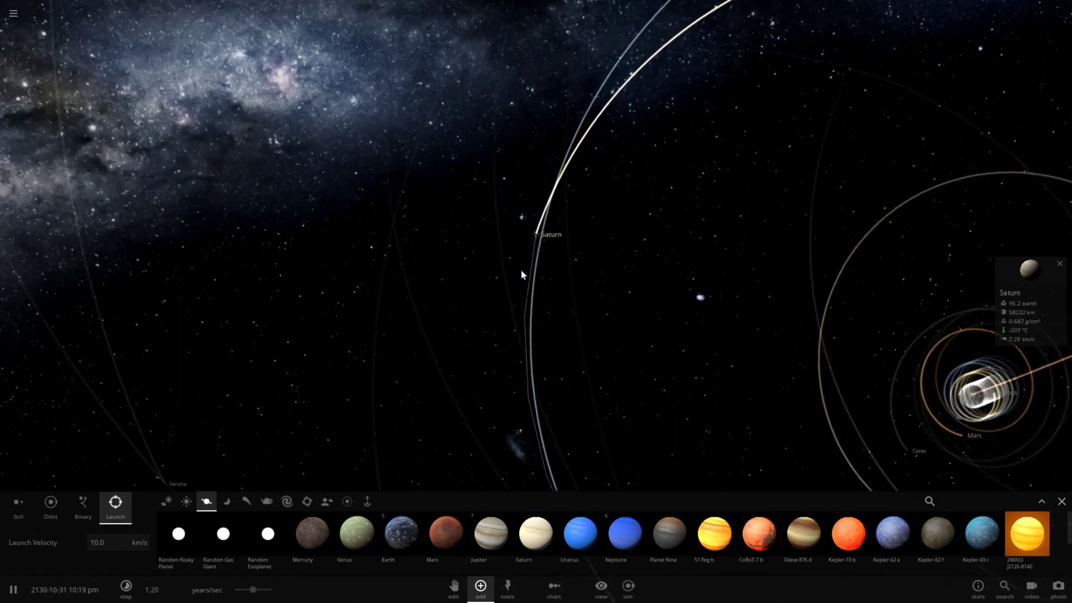
scroll(516, 278, "down", 3)
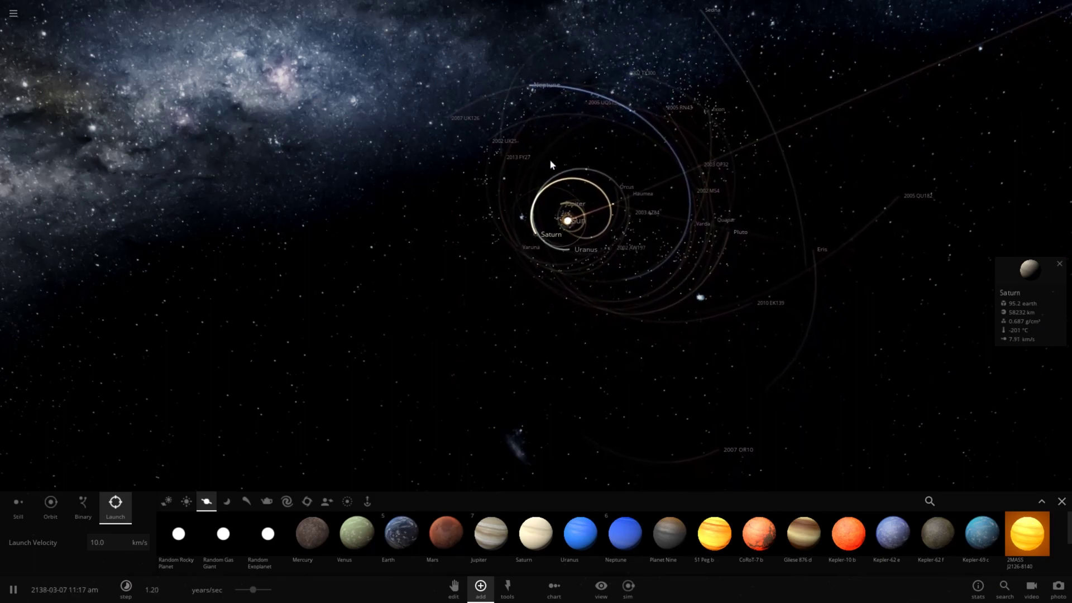
scroll(550, 160, "down", 6)
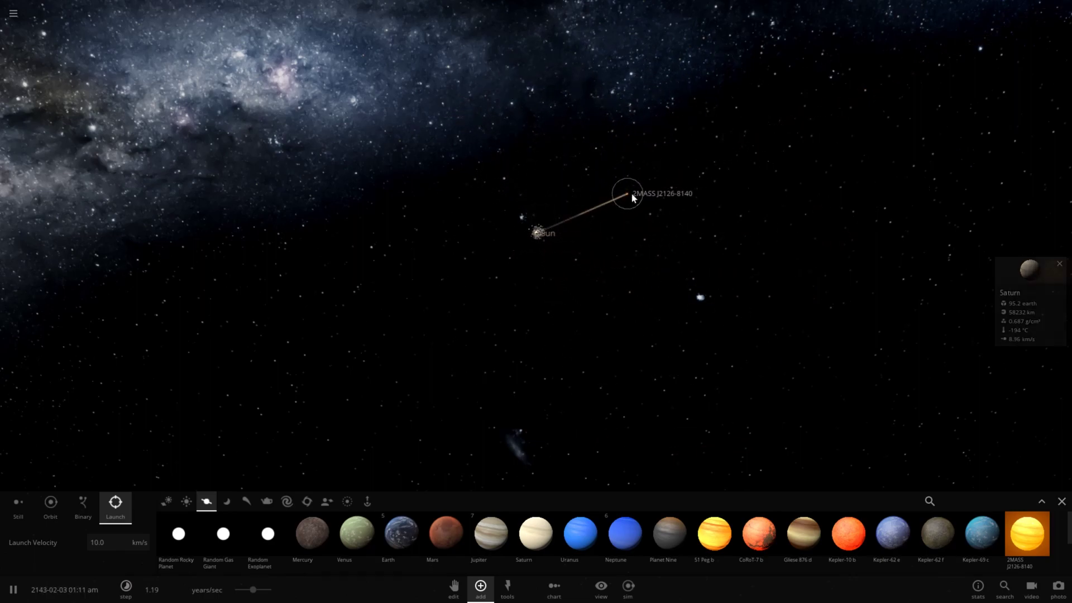
scroll(552, 256, "up", 7)
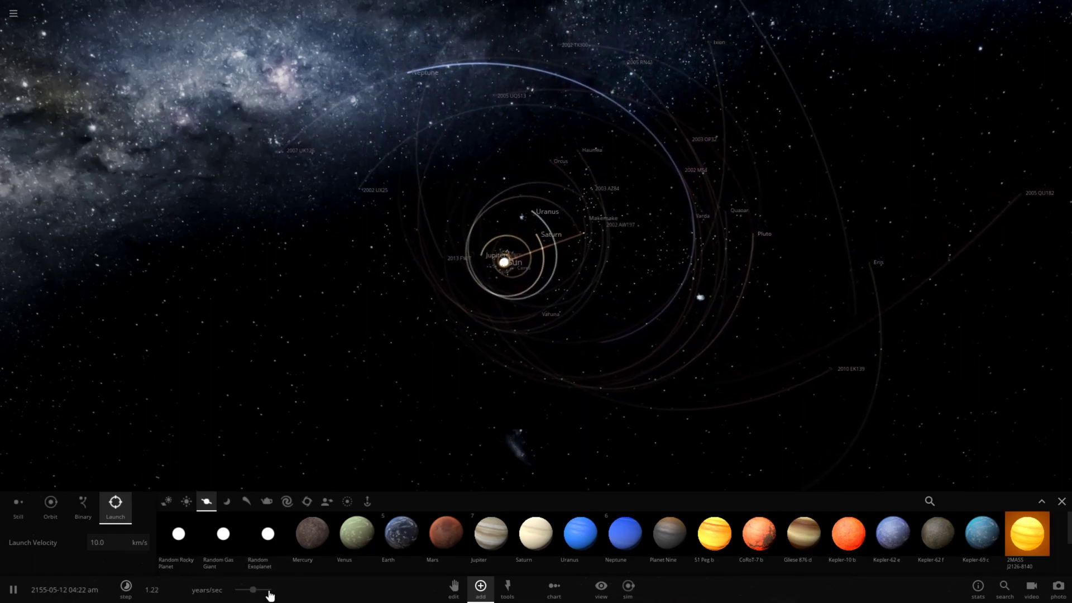
Step: Raise the simulation's target rate to 3.93 years/sec and examine the orbits of the outer planets and dwarf planets from several angles
right_click_drag(525, 361, 655, 231)
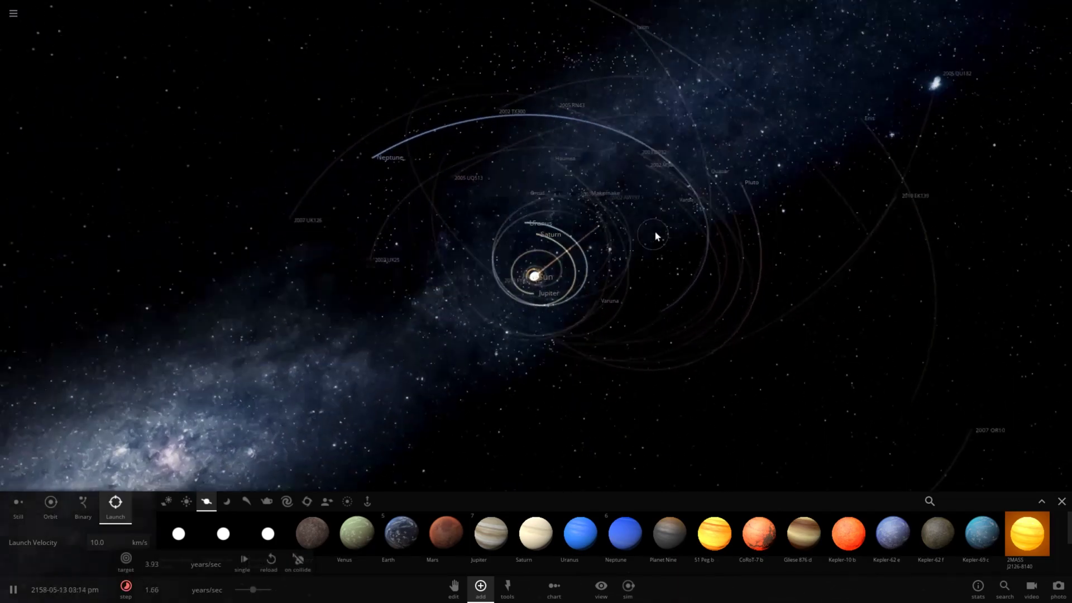
scroll(656, 232, "up", 3)
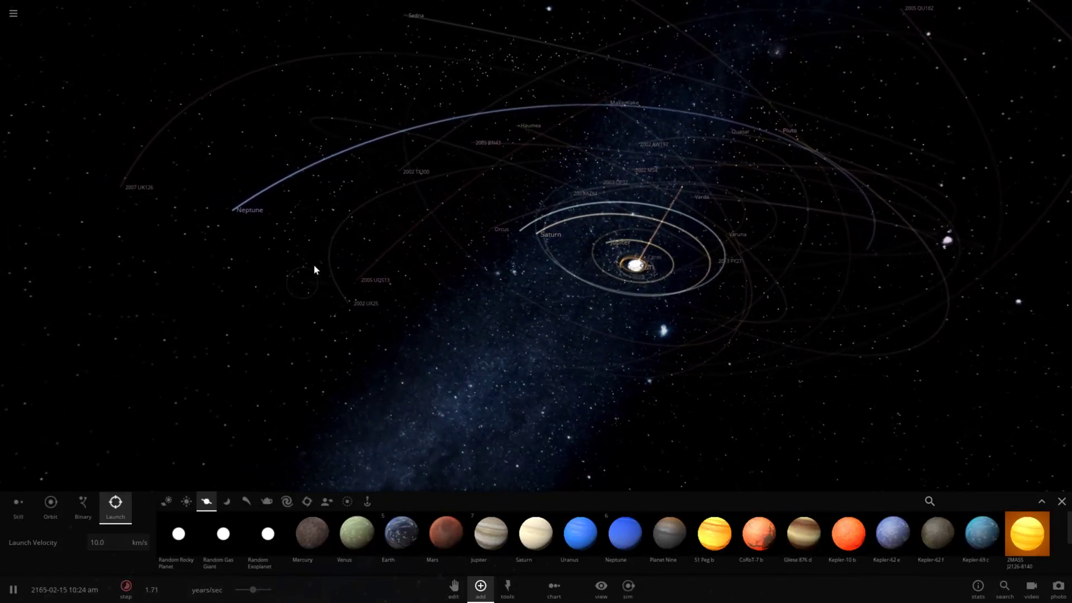
scroll(337, 267, "down", 3)
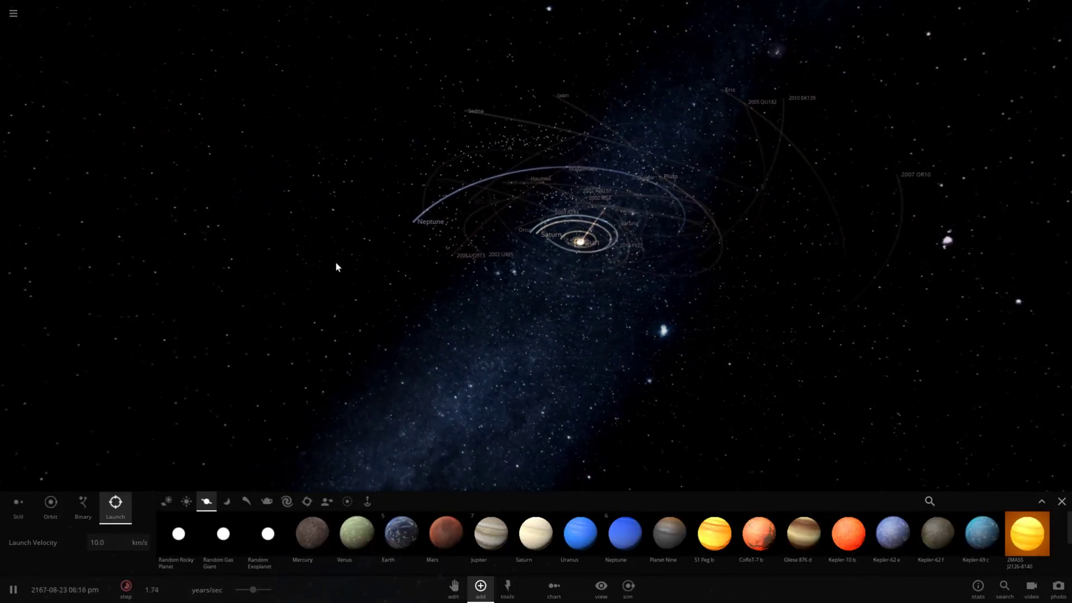
right_click_drag(336, 267, 375, 325)
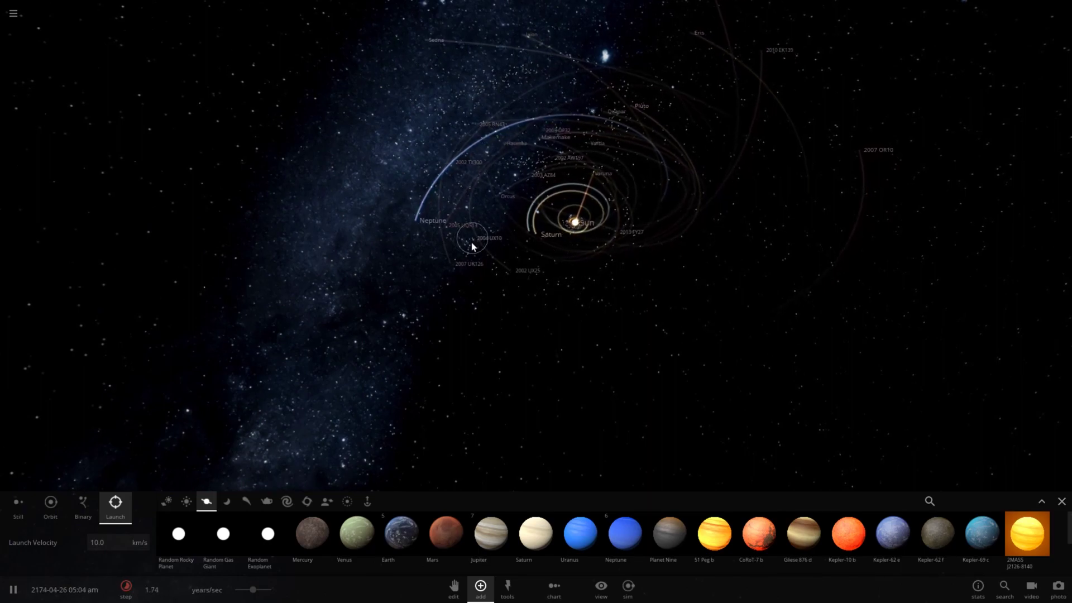
scroll(507, 209, "up", 2)
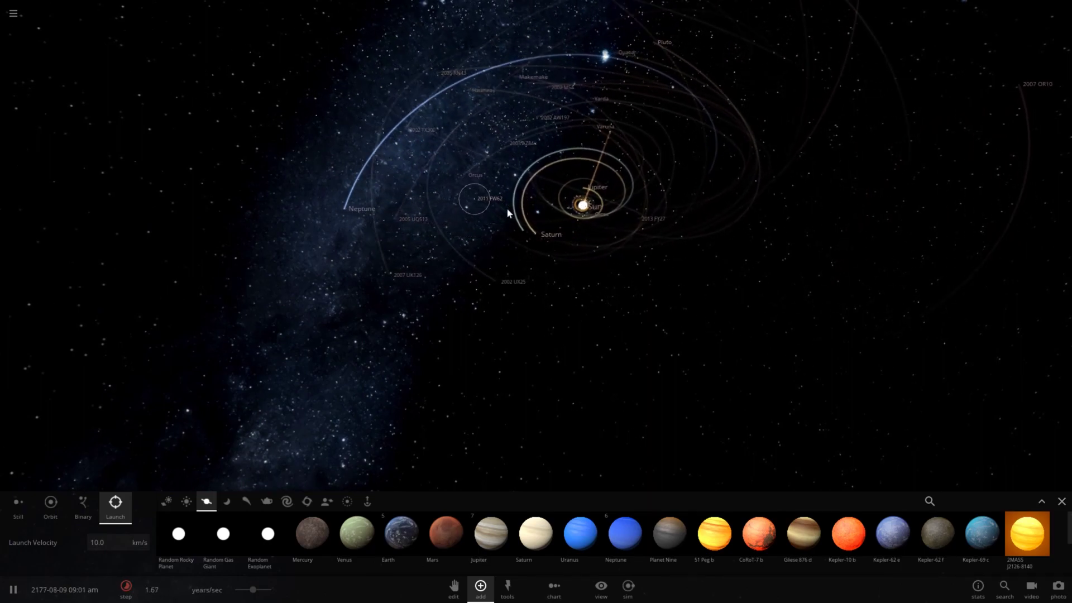
scroll(507, 209, "down", 5)
right_click_drag(507, 209, 561, 162)
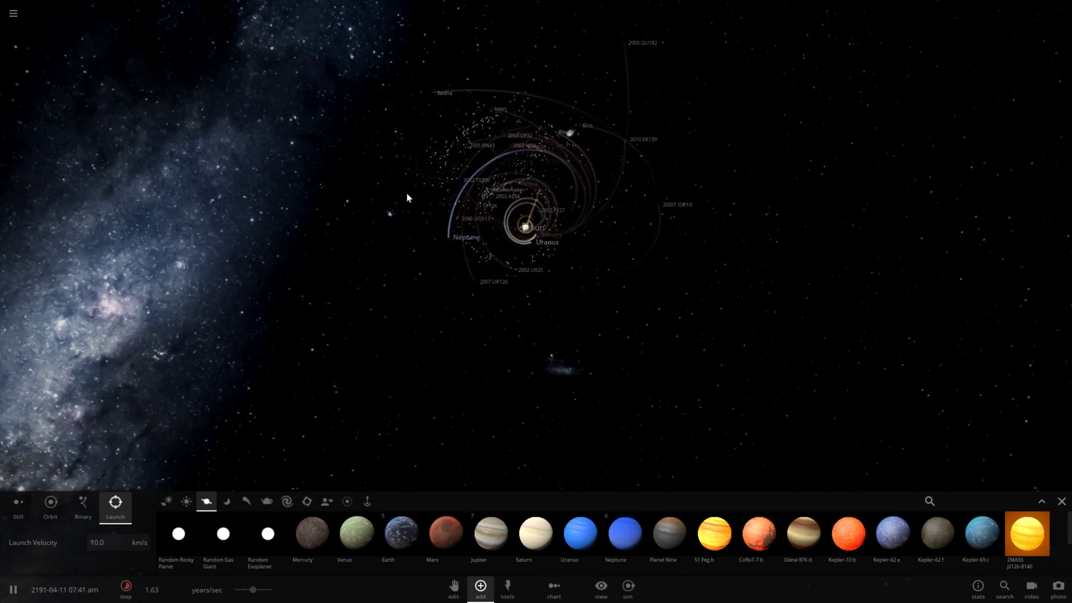
scroll(512, 249, "up", 4)
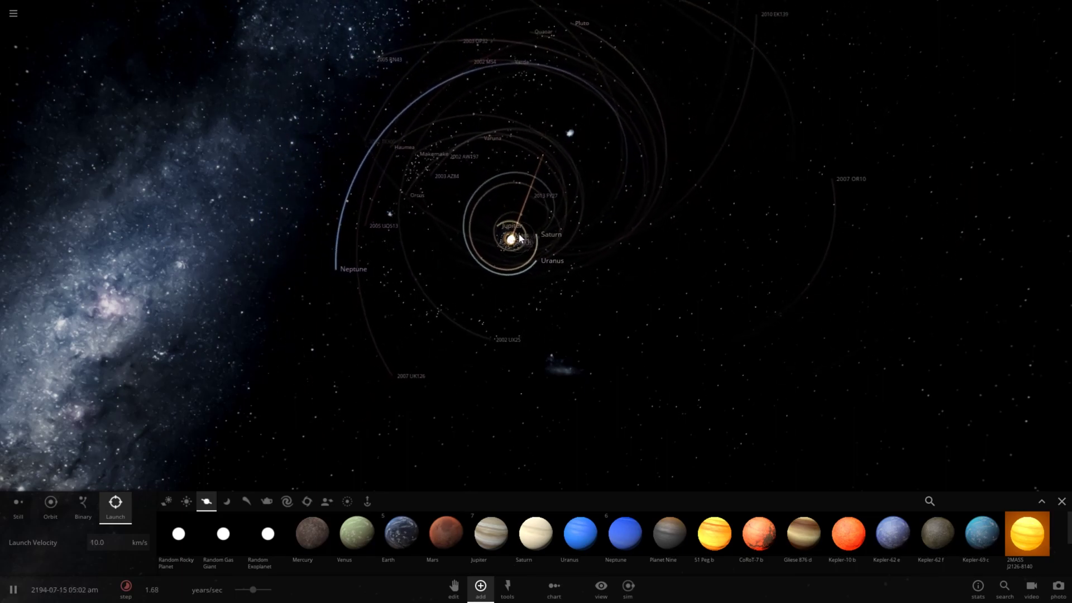
scroll(505, 233, "down", 3)
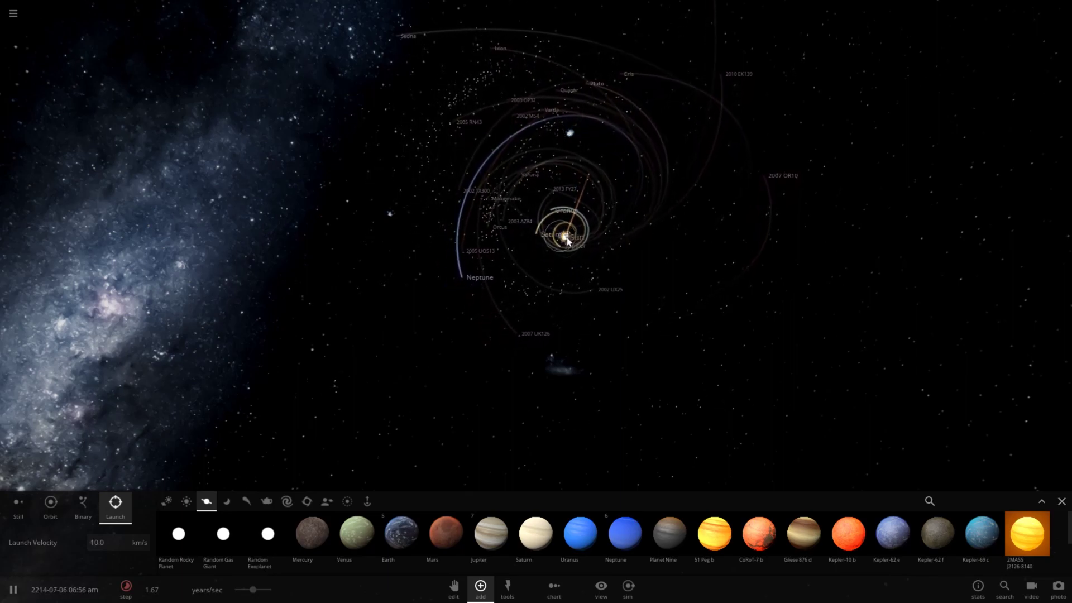
scroll(564, 227, "down", 5)
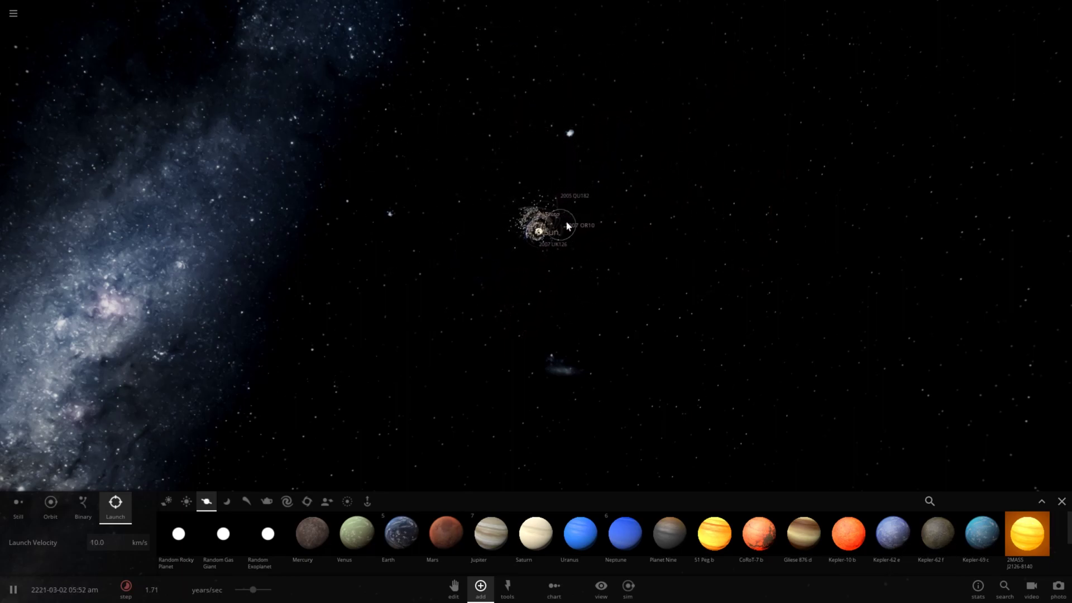
scroll(568, 227, "up", 3)
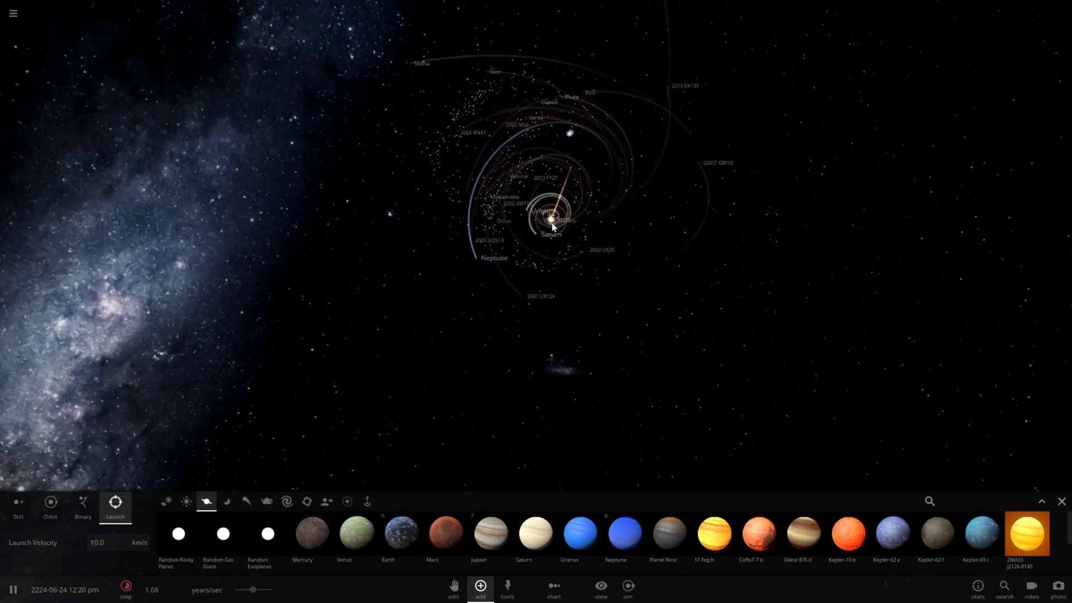
Step: Focus the view on the Sun and inspect the orbit trails of the inner planets and Jupiter nearly edge-on
scroll(553, 226, "up", 5)
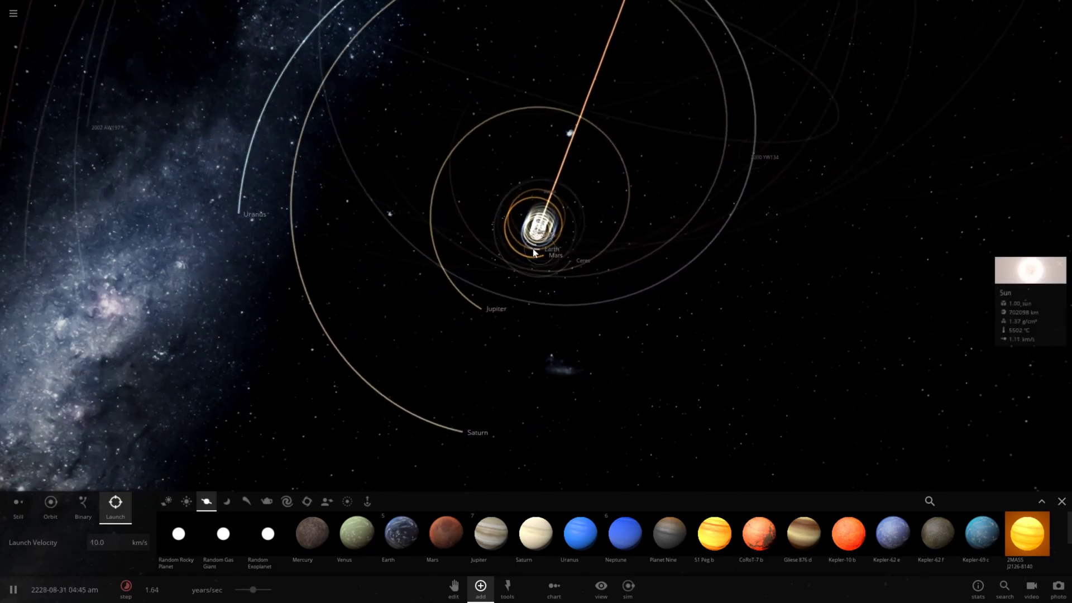
scroll(534, 249, "up", 5)
scroll(535, 250, "down", 3)
right_click_drag(537, 260, 400, 67)
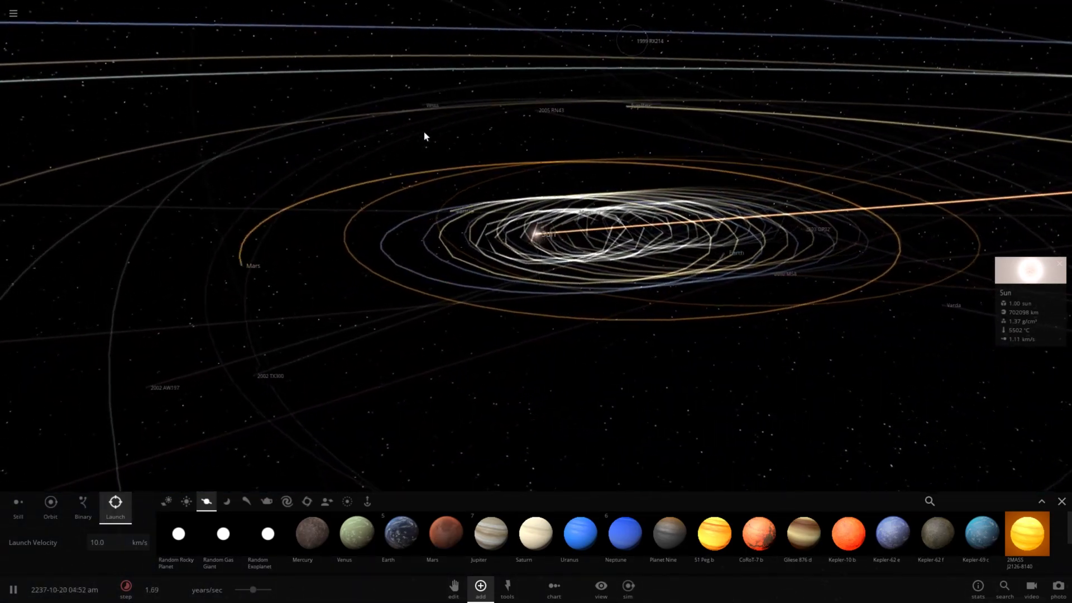
scroll(441, 168, "down", 3)
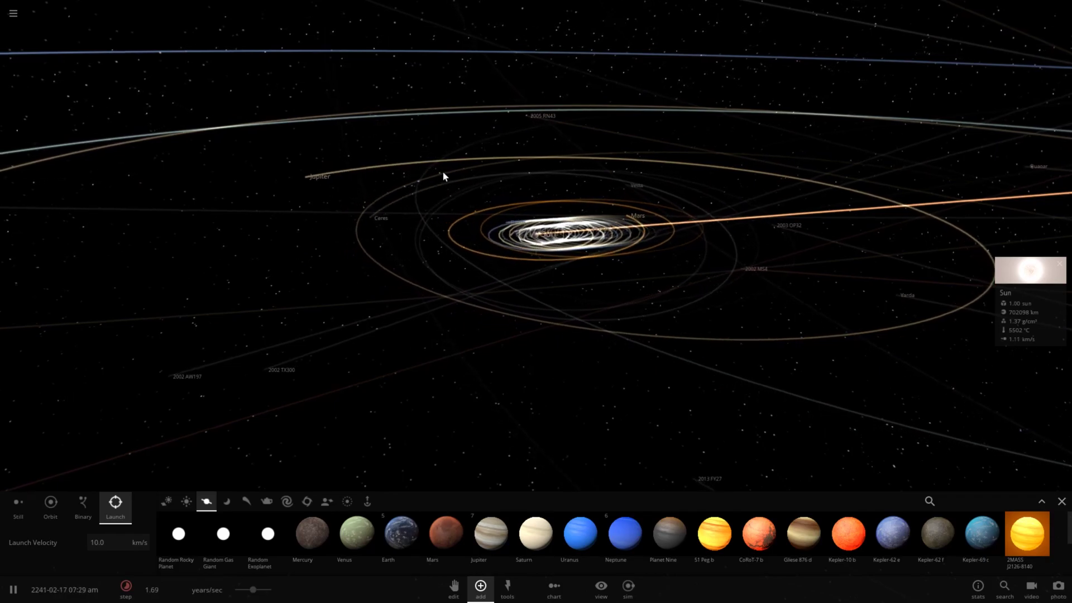
scroll(444, 176, "down", 5)
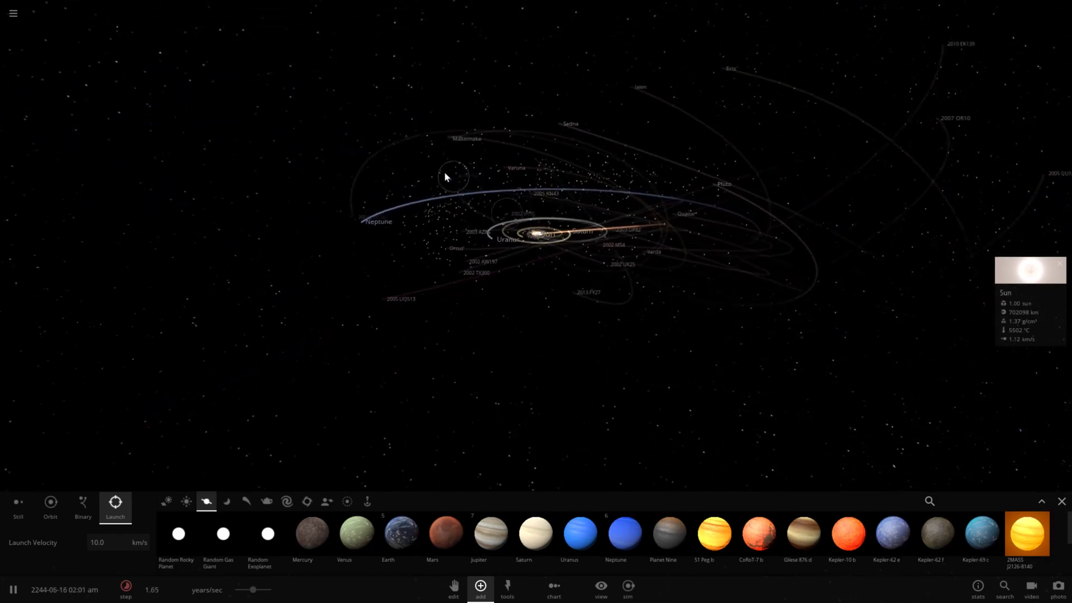
Step: Examine the orbits of Jupiter, Saturn, Uranus and Neptune around the Sun from above and from different sides
right_click_drag(444, 176, 473, 381)
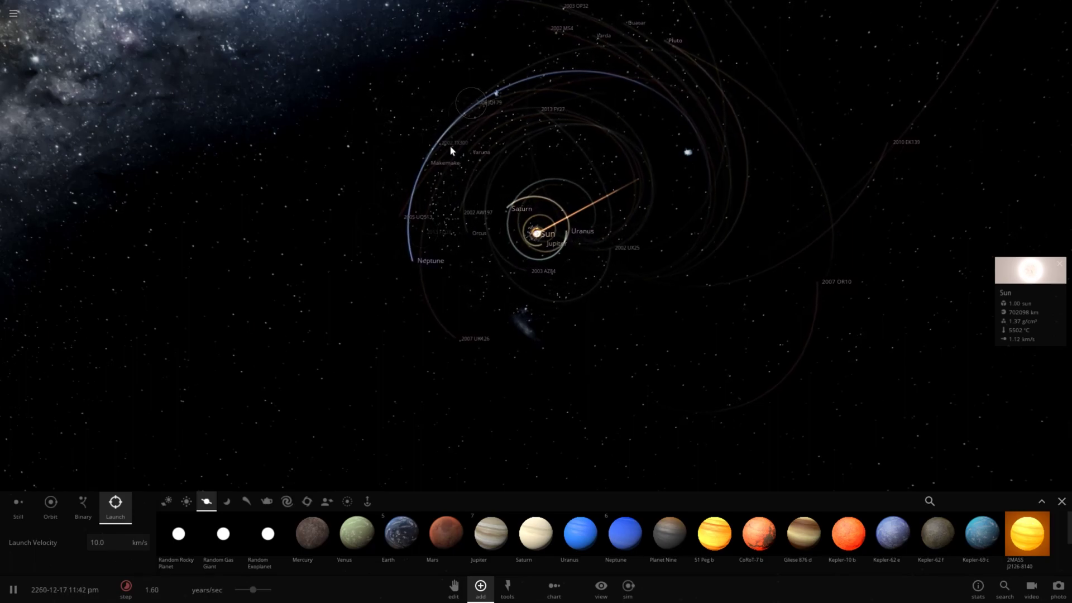
scroll(487, 261, "down", 5)
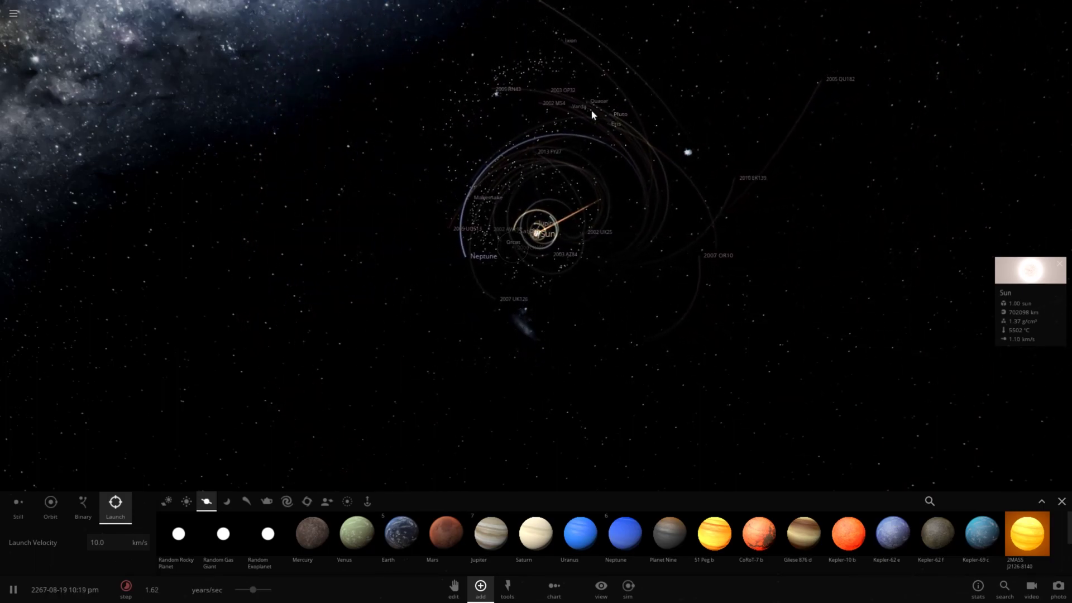
scroll(535, 241, "up", 5)
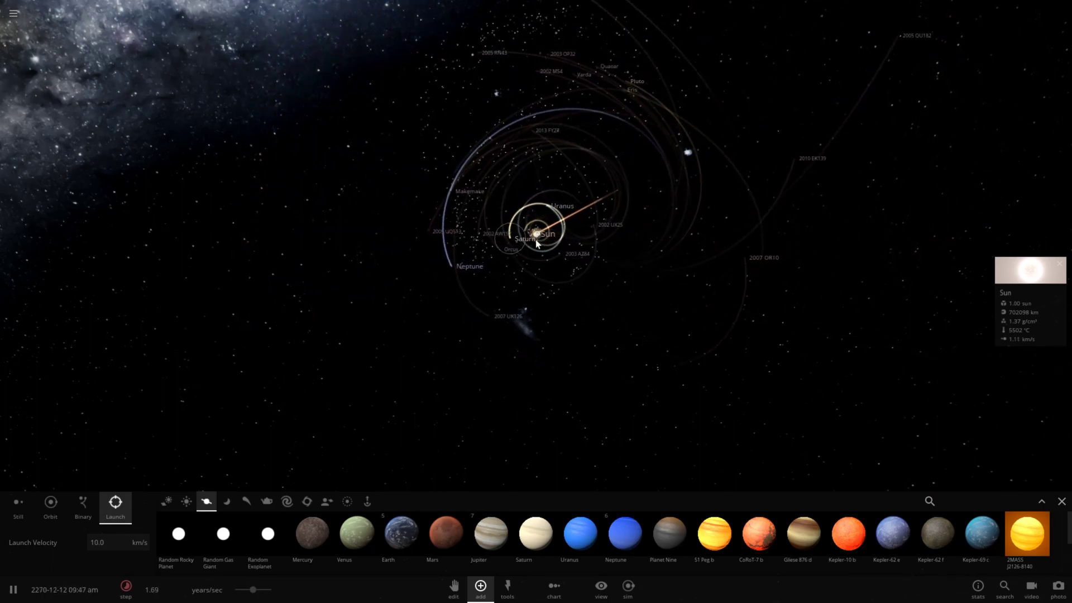
scroll(534, 246, "up", 2)
scroll(538, 239, "up", 5)
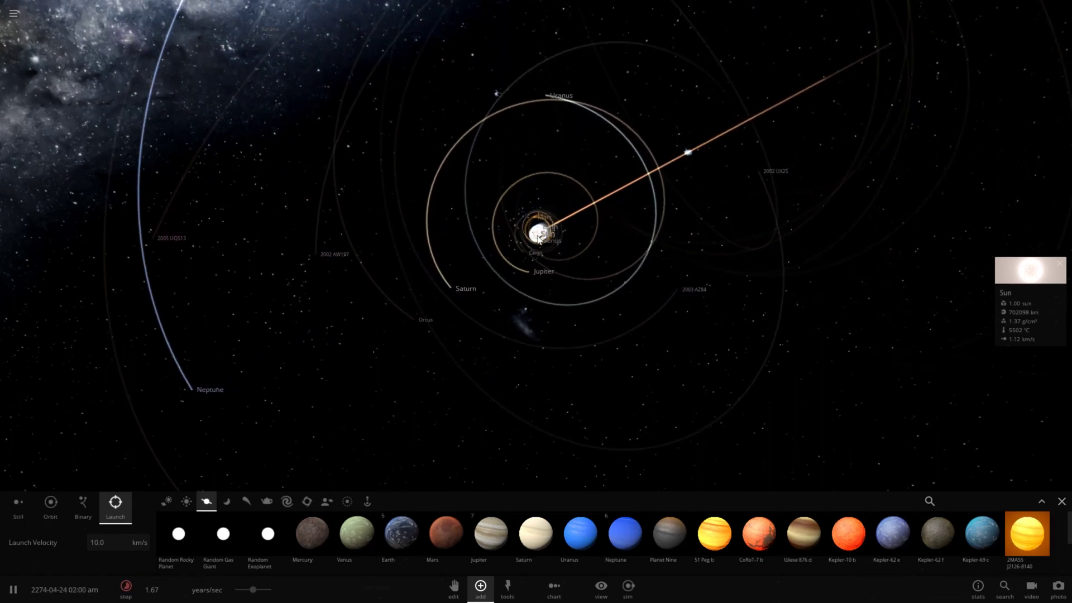
right_click_drag(369, 178, 588, 254)
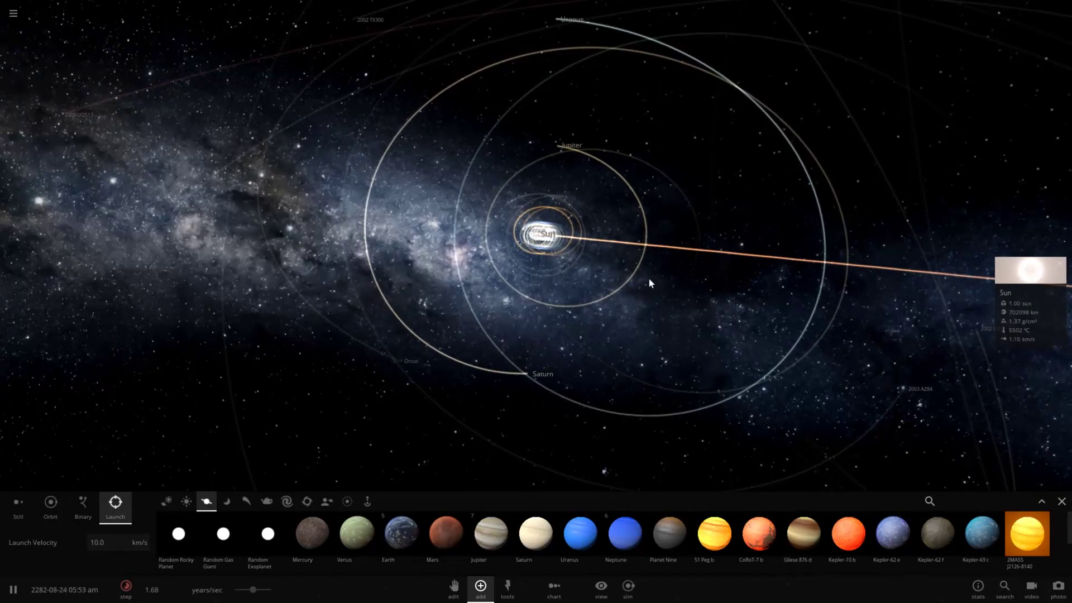
right_click_drag(638, 277, 434, 167)
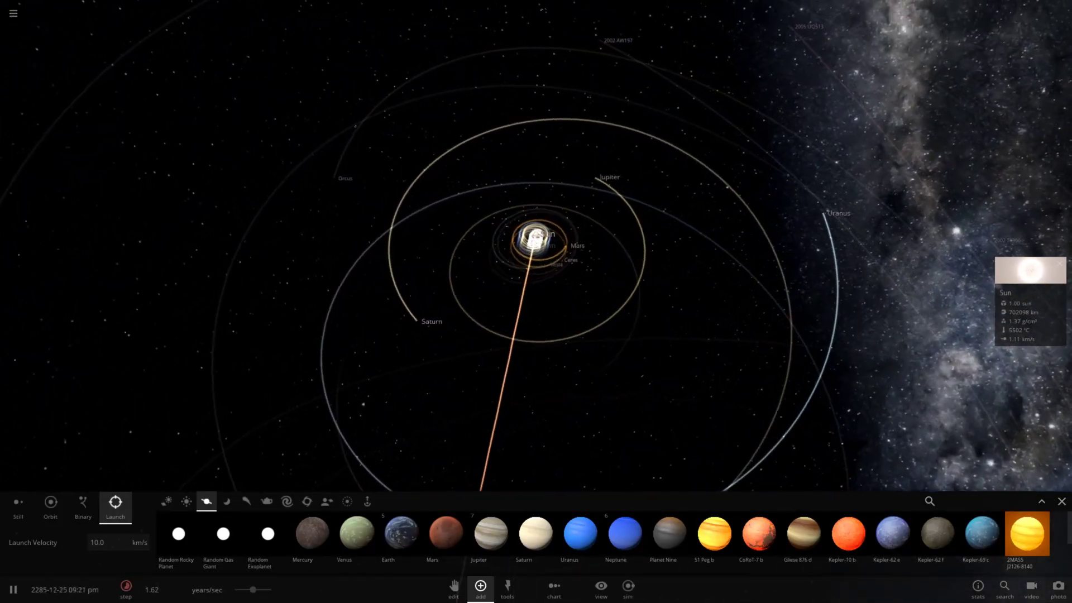